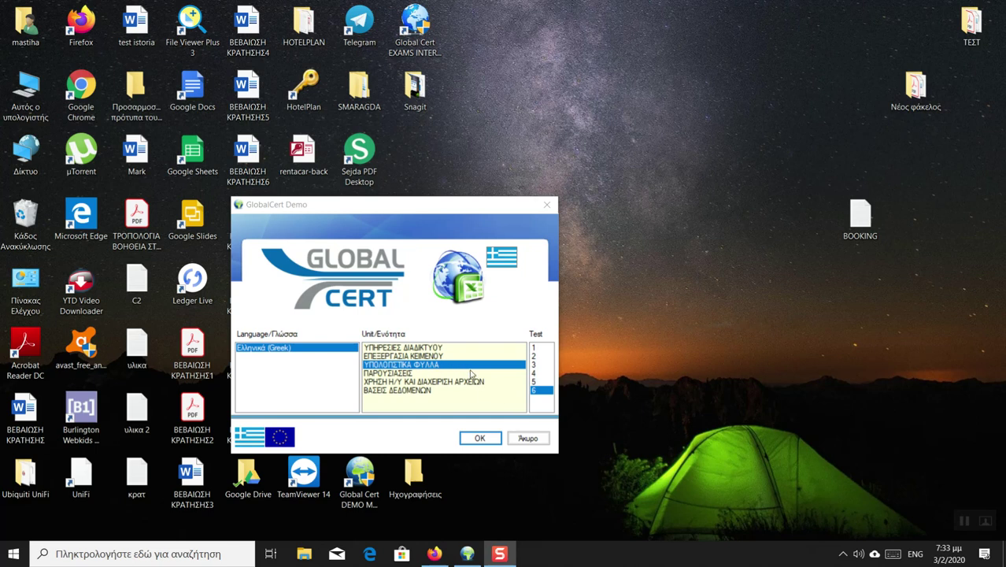
Step: Launch GlobalCert test 6 for ΥΠΟΛΟΓΙΣΤΙΚΑ ΦΥΛΛΑ in Ελληνικά
{"action": "left_click", "coordinate": [479, 440]}
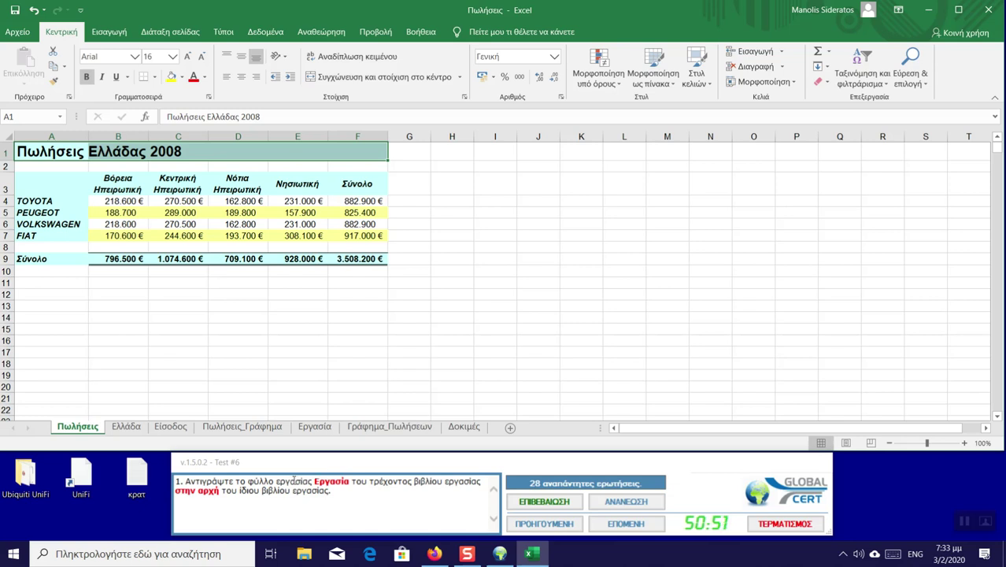
Step: Copy the Εργασία sheet to the start of Πωλήσεις, submit, then select A4:A7
{"action": "left_click", "coordinate": [316, 426]}
{"action": "right_click", "coordinate": [316, 427]}
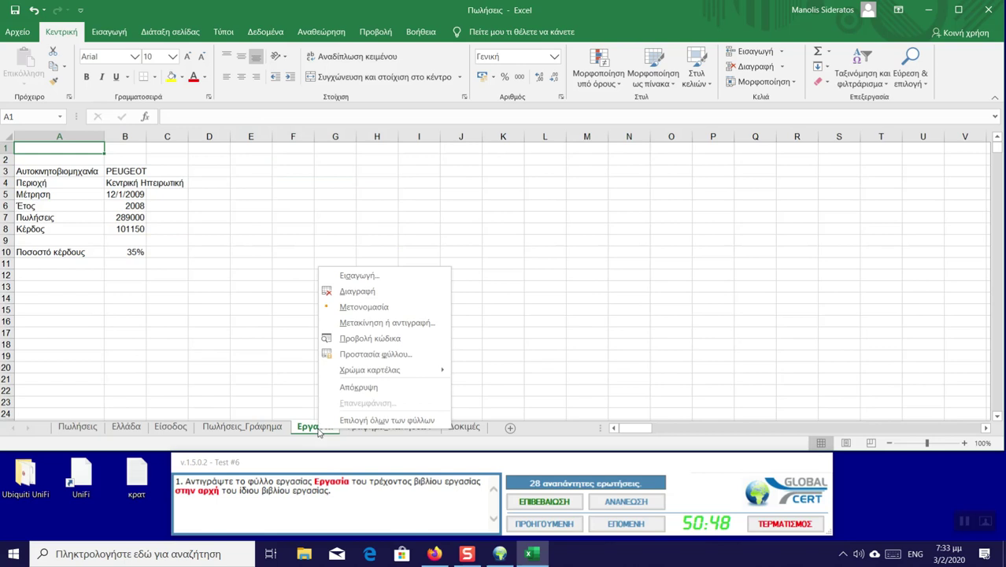
{"action": "left_click", "coordinate": [349, 322]}
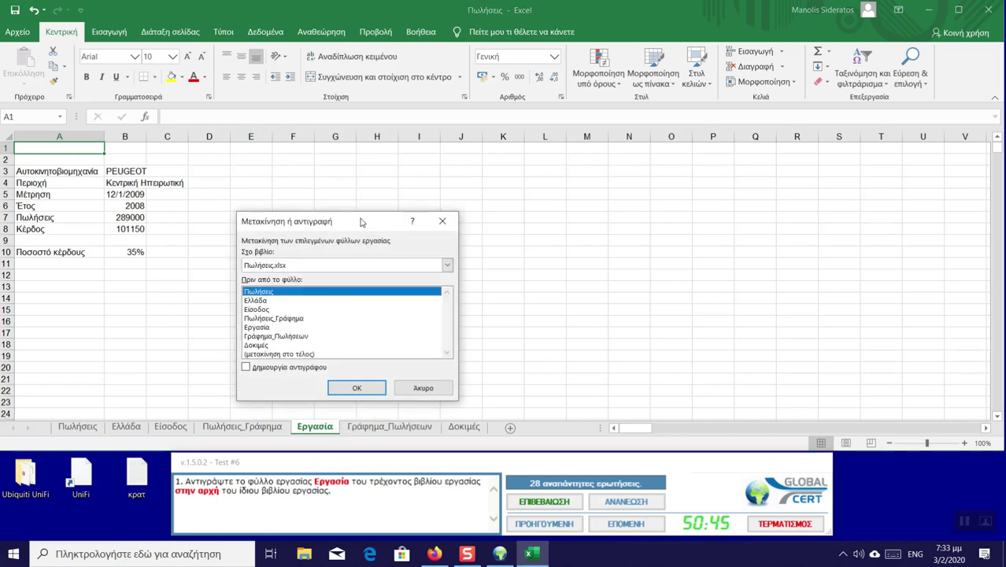
{"action": "left_click_drag", "start_coordinate": [362, 221], "coordinate": [402, 207]}
{"action": "left_click", "coordinate": [303, 353]}
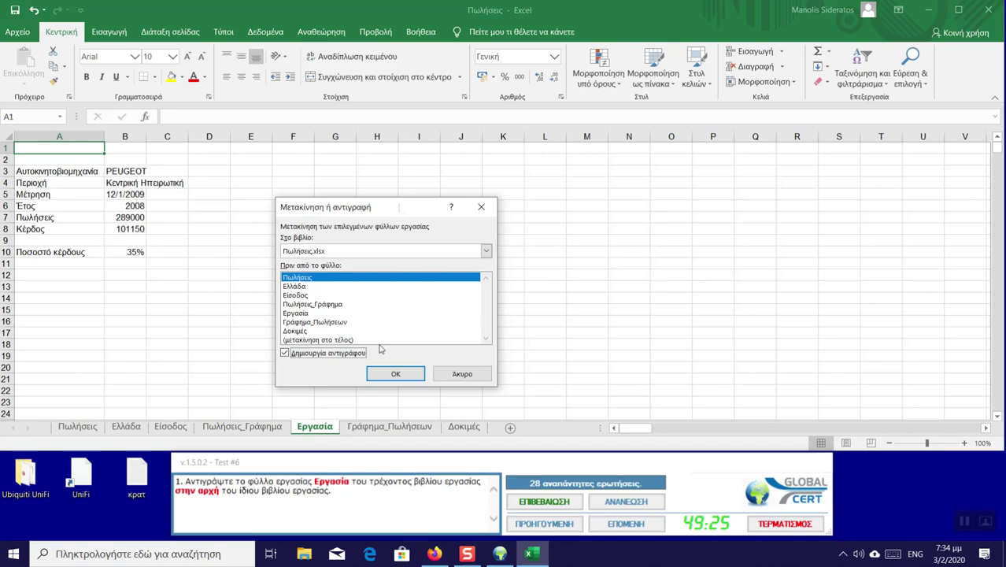
{"action": "left_click", "coordinate": [395, 375]}
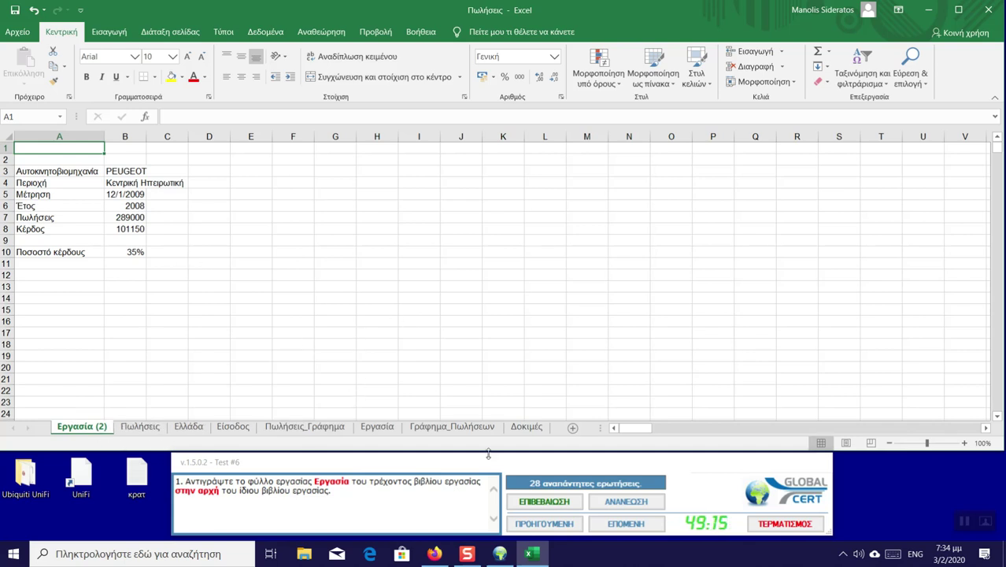
{"action": "left_click", "coordinate": [543, 501]}
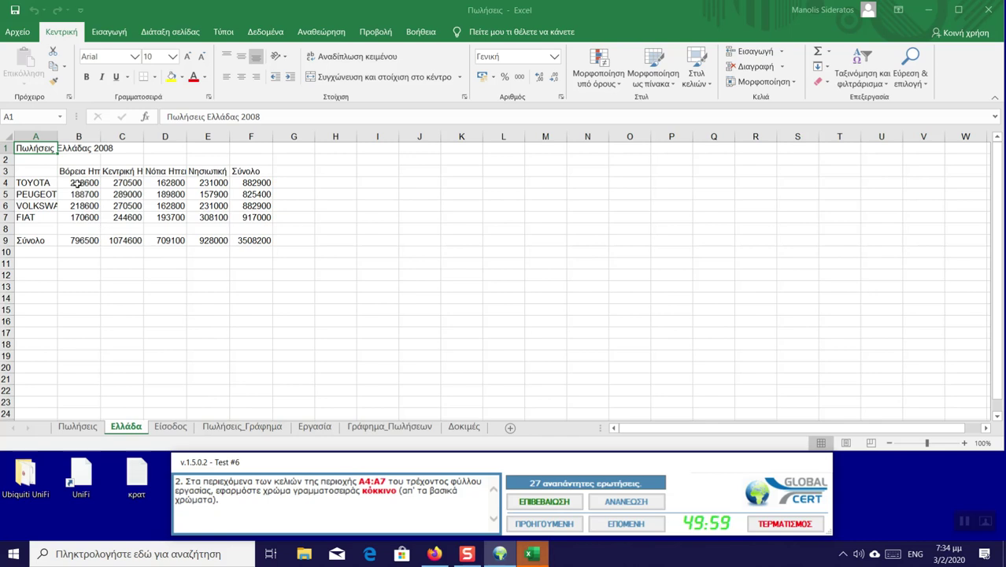
{"action": "left_click_drag", "start_coordinate": [43, 182], "coordinate": [38, 218]}
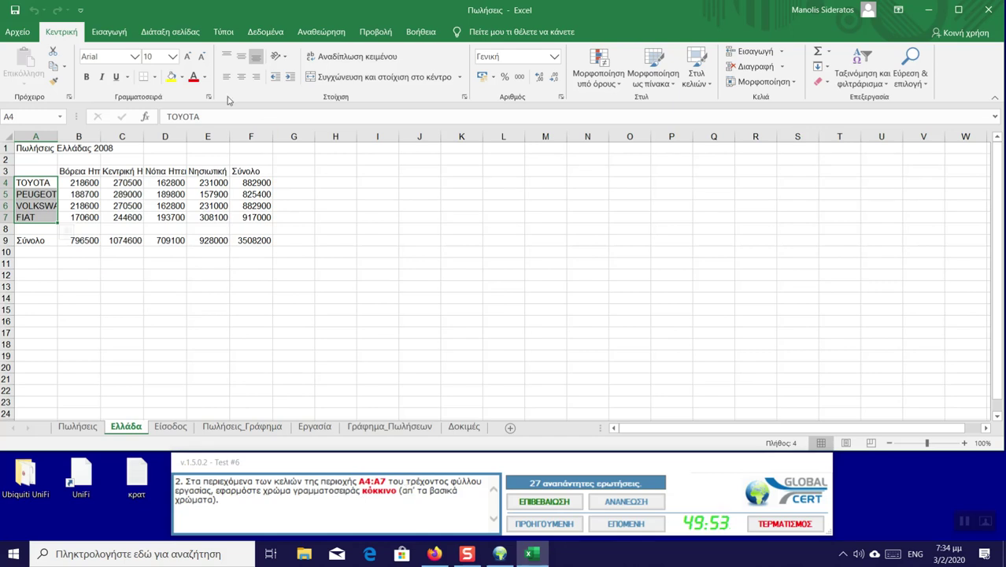
Step: Make the car names in A4:A7 red and submit the answer
{"action": "left_click", "coordinate": [205, 80]}
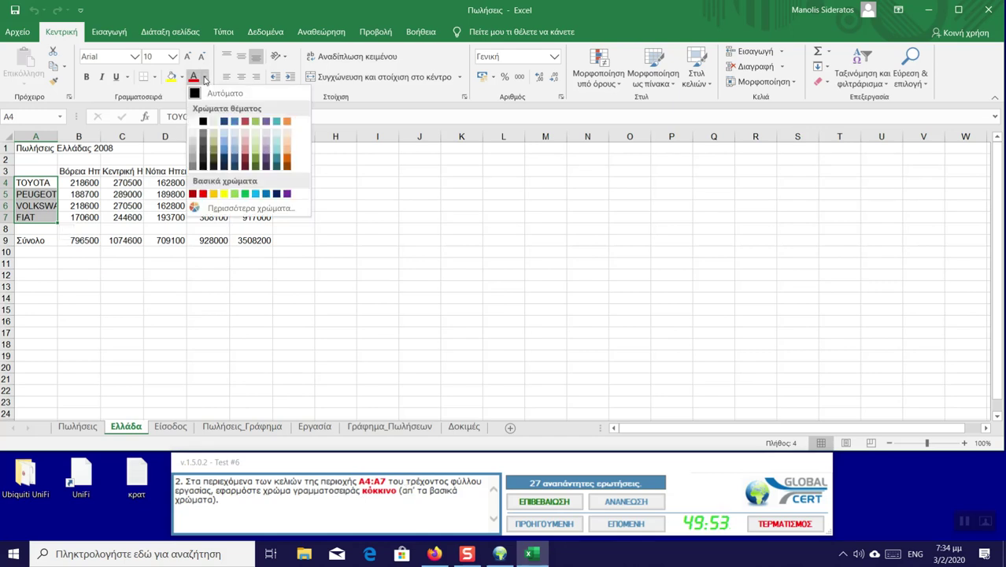
{"action": "left_click", "coordinate": [203, 194]}
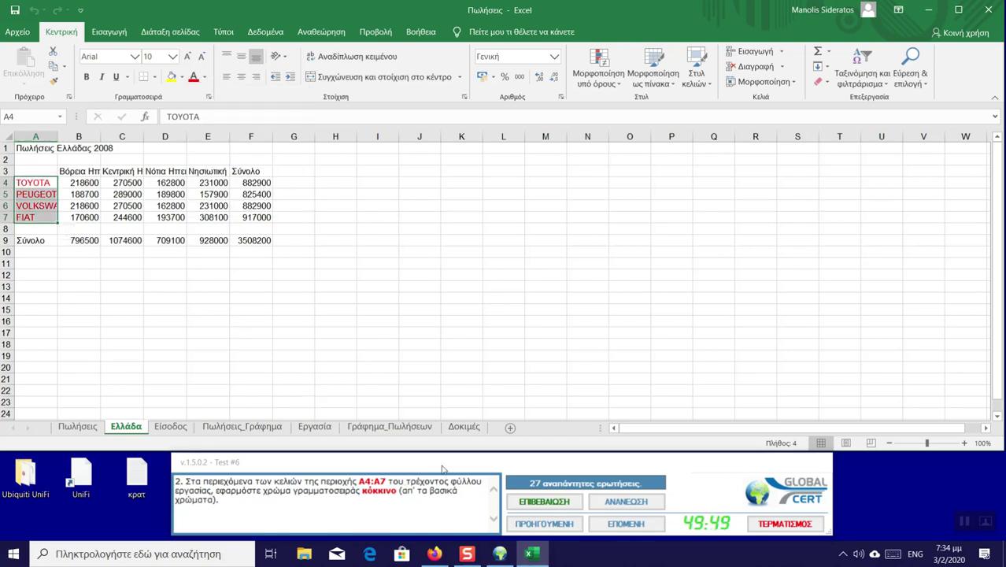
{"action": "left_click", "coordinate": [471, 356]}
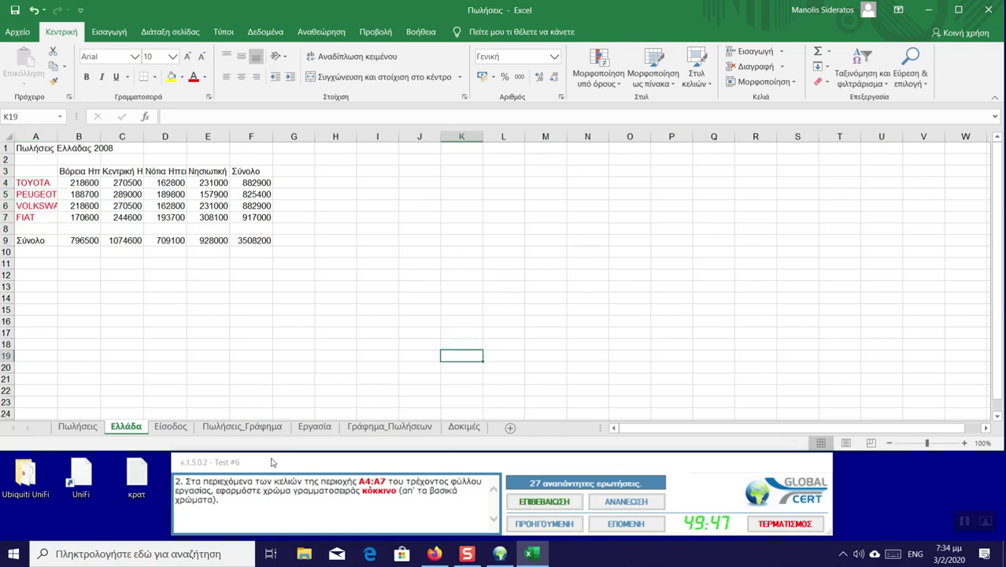
{"action": "left_click", "coordinate": [542, 503]}
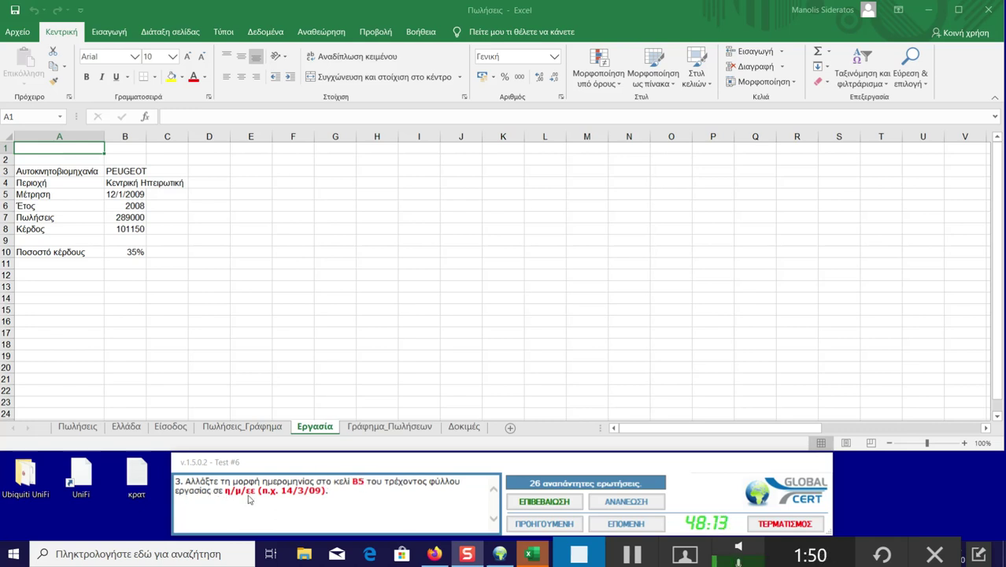
Step: Format B5 with the 14/3/12 date style so it reads 12/1/09, then submit
{"action": "left_click", "coordinate": [135, 194]}
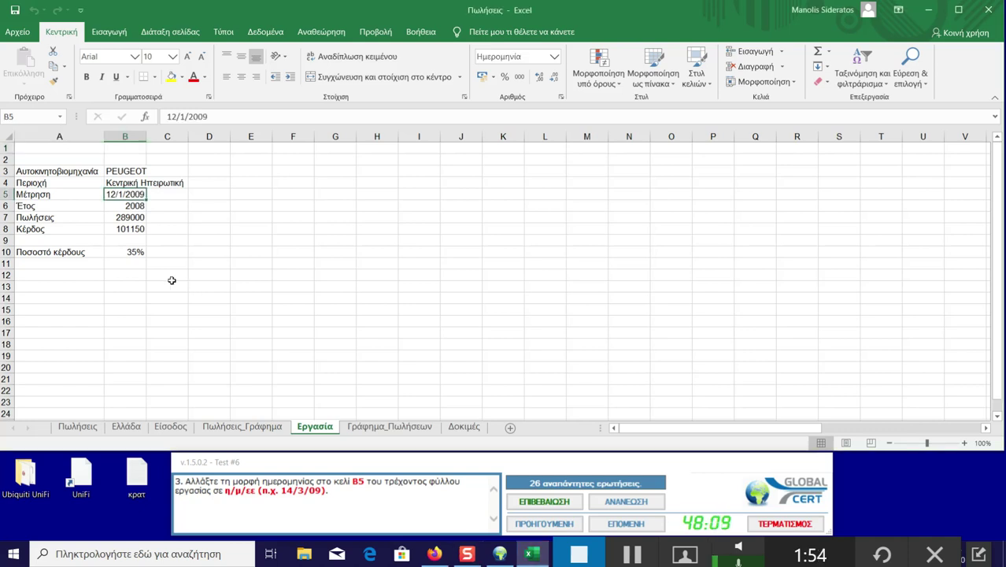
{"action": "right_click", "coordinate": [117, 195]}
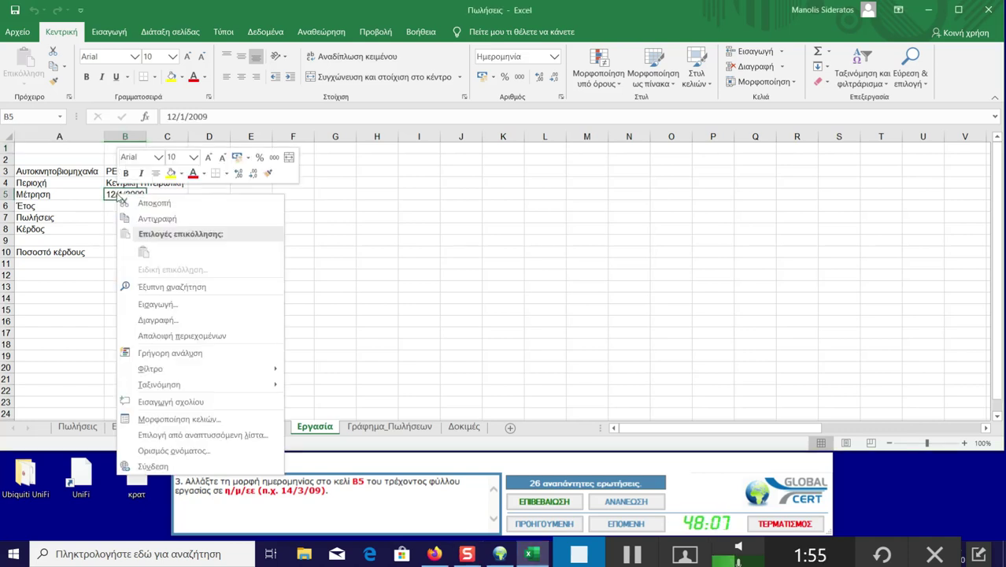
{"action": "left_click", "coordinate": [162, 419]}
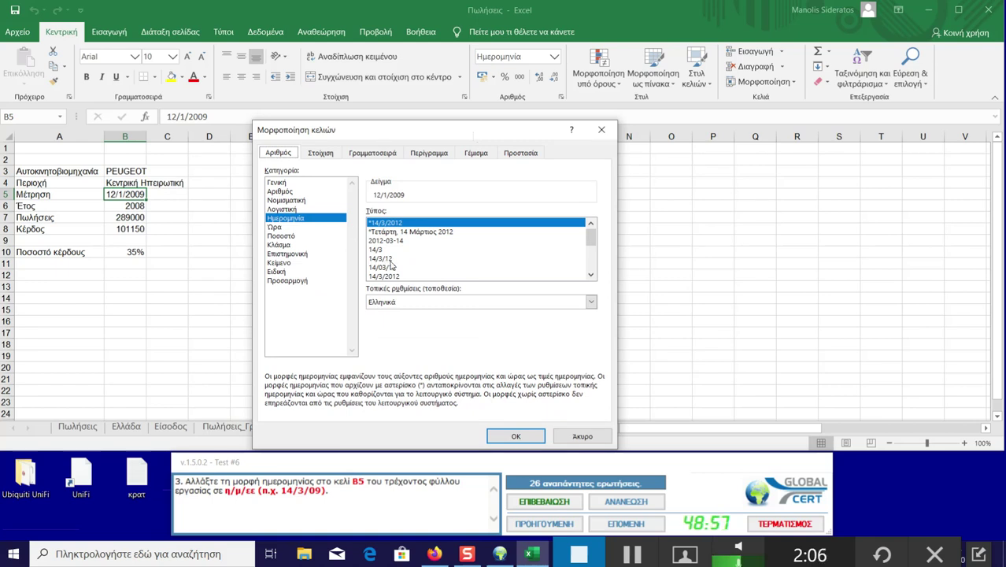
{"action": "left_click", "coordinate": [391, 259]}
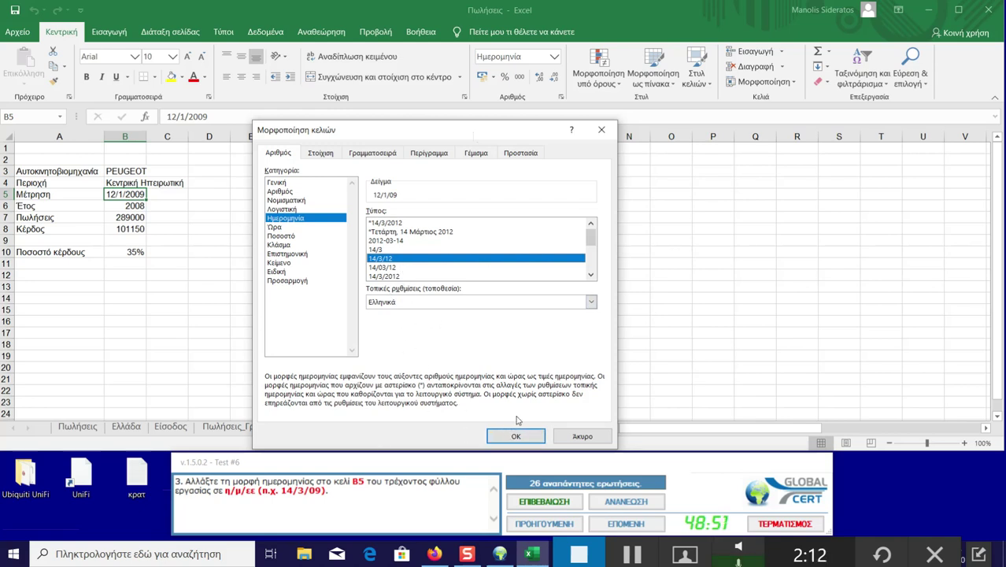
{"action": "left_click", "coordinate": [516, 436]}
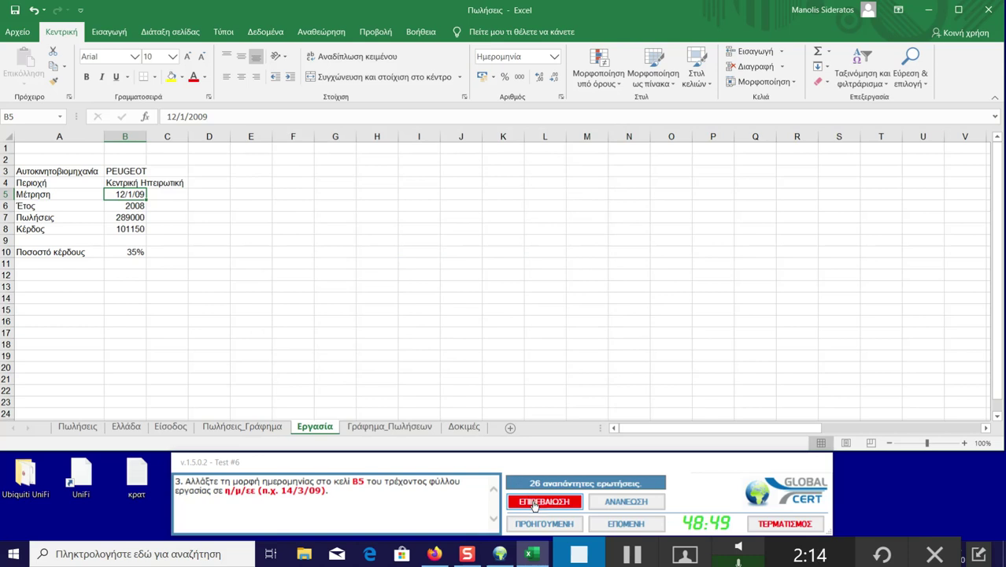
{"action": "left_click", "coordinate": [534, 504]}
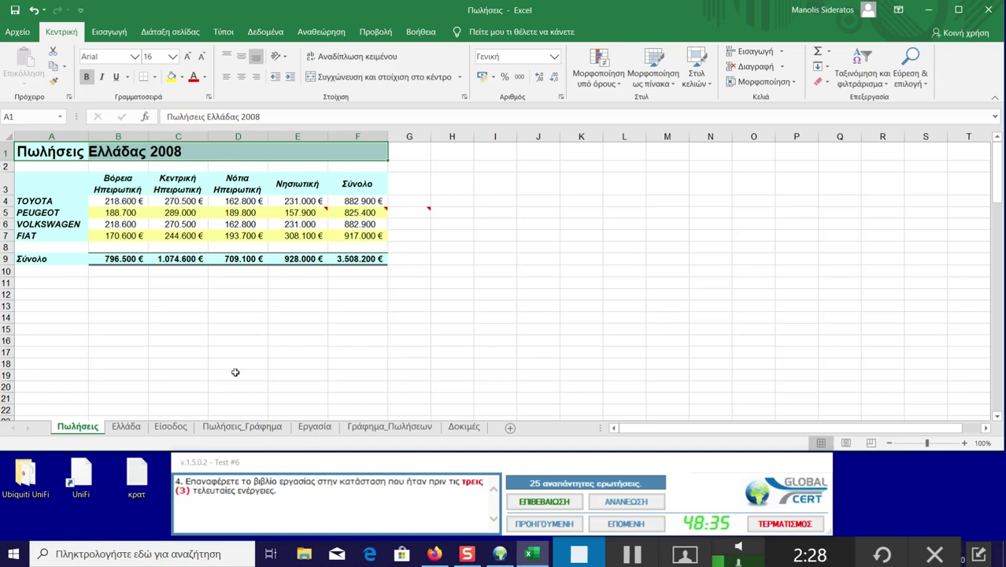
Step: Undo the last three changes, removing the F5 and E4 comments and re-centring the title, then submit
{"action": "left_click", "coordinate": [138, 214]}
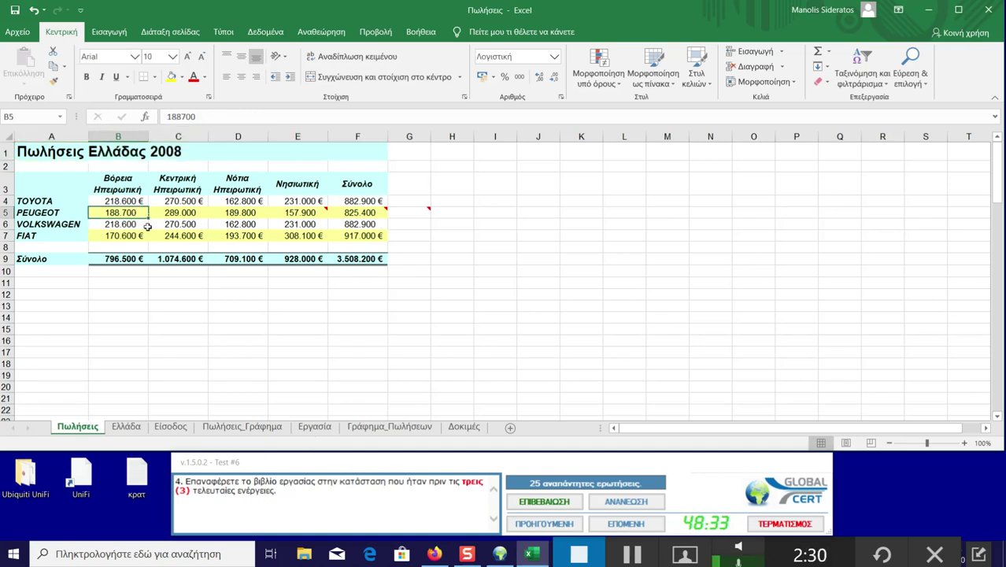
{"action": "left_click", "coordinate": [33, 9]}
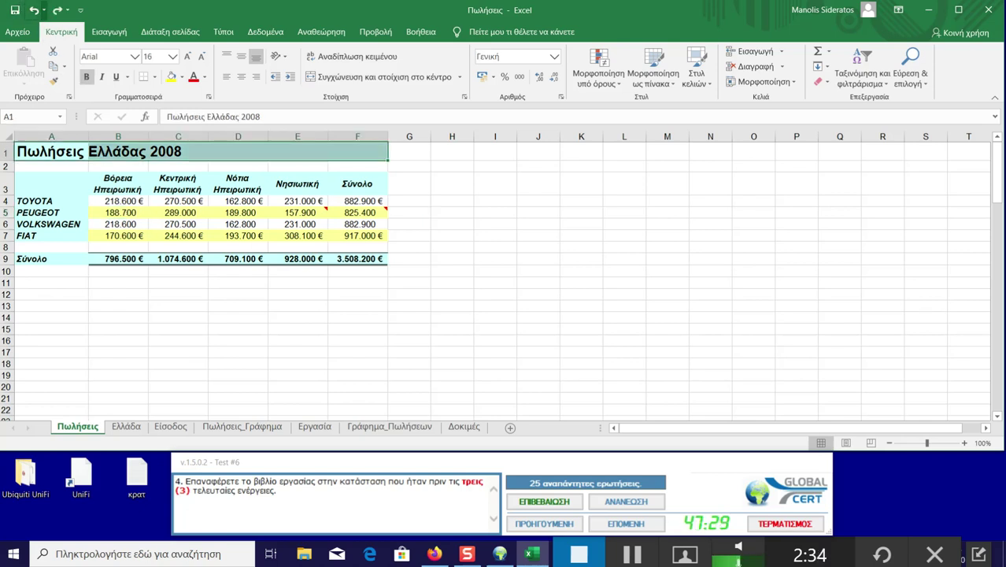
{"action": "left_click", "coordinate": [35, 10]}
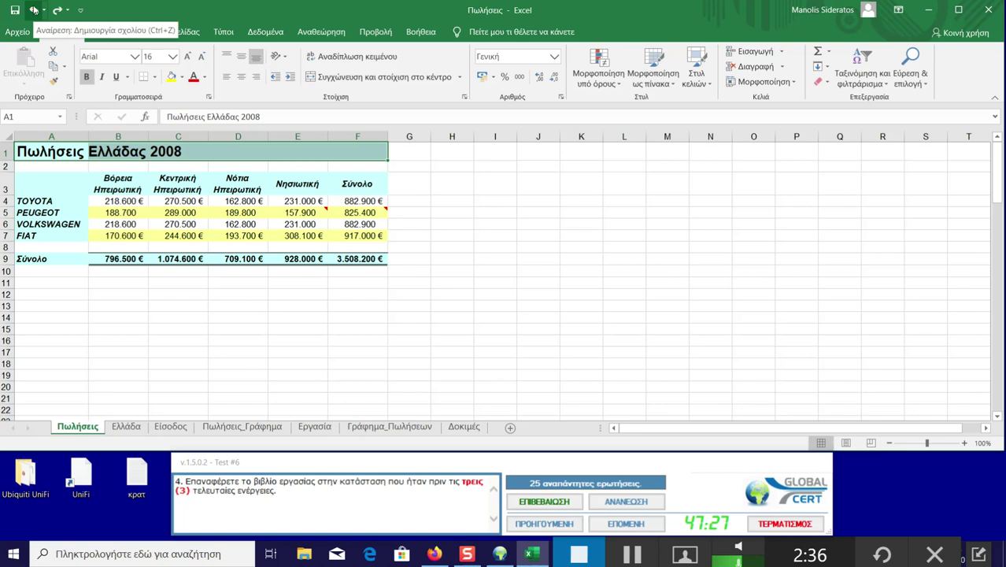
{"action": "left_click", "coordinate": [34, 9]}
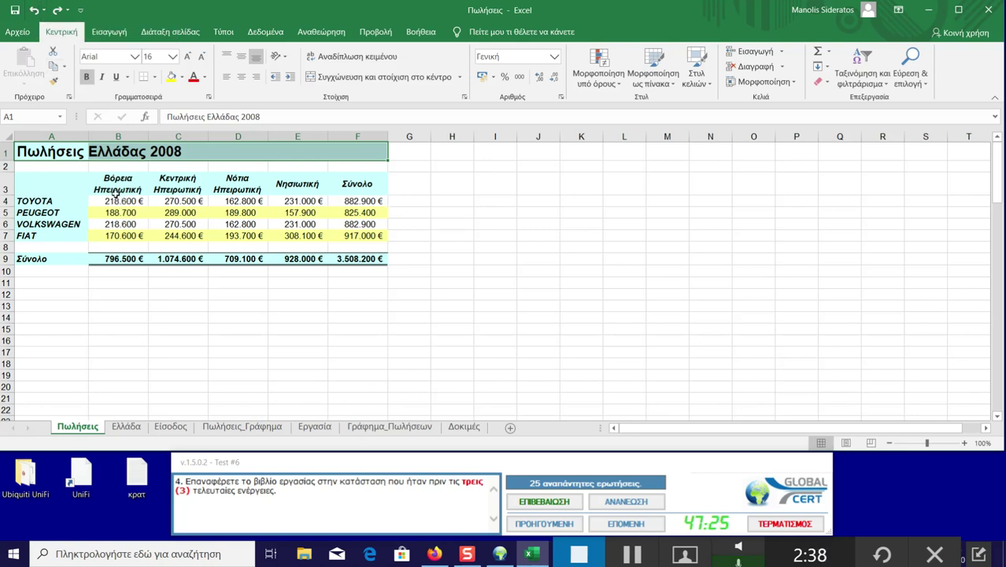
{"action": "left_click", "coordinate": [34, 10]}
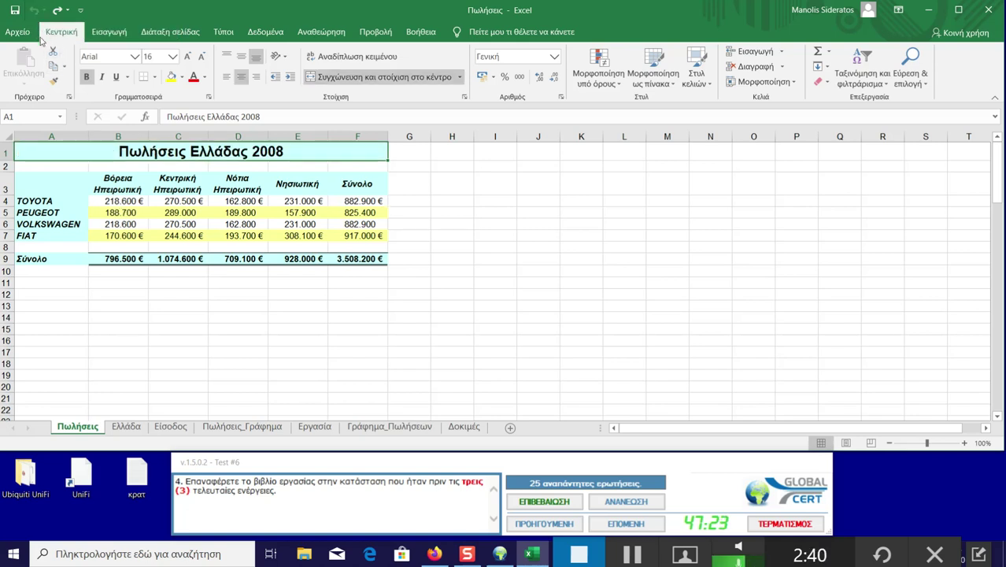
{"action": "left_click", "coordinate": [406, 248]}
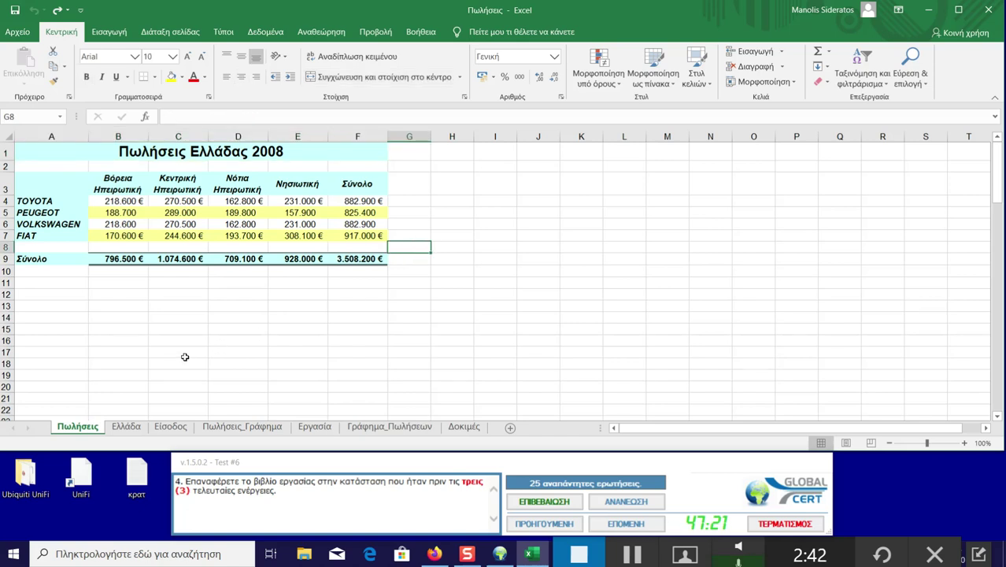
{"action": "left_click", "coordinate": [459, 328]}
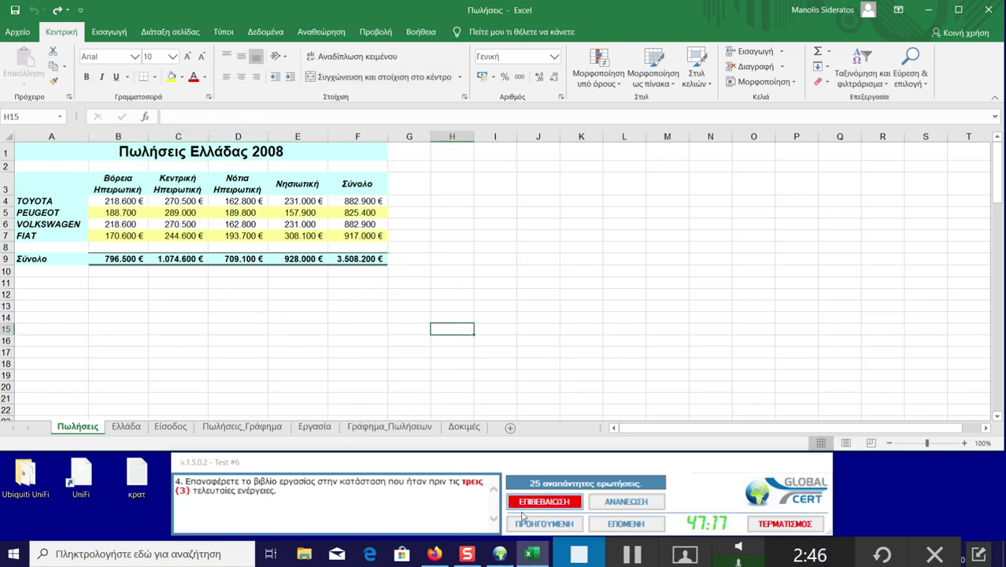
{"action": "left_click", "coordinate": [569, 503]}
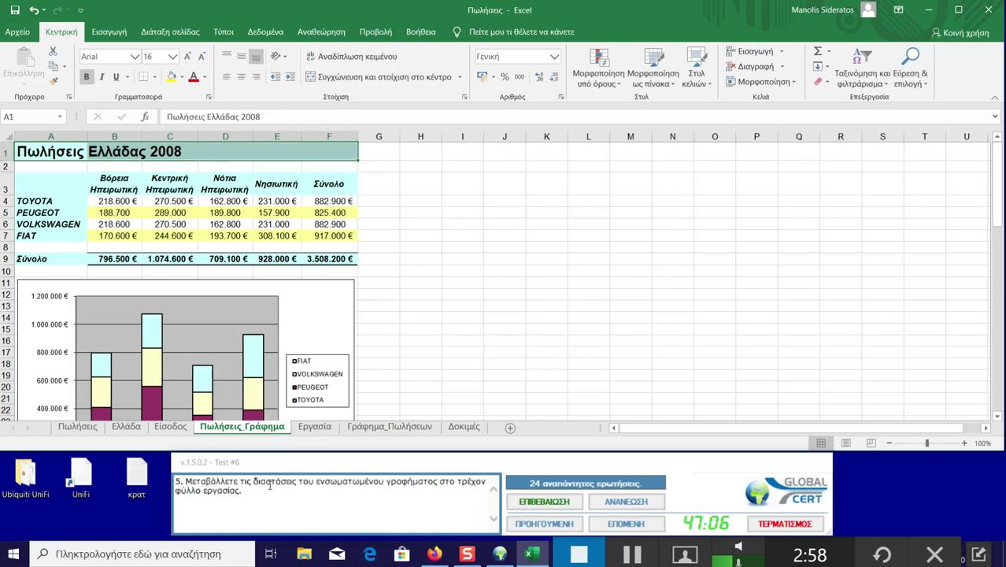
Step: Drag the sales chart's corner handle inward to shrink it, then submit
{"action": "left_click", "coordinate": [324, 299]}
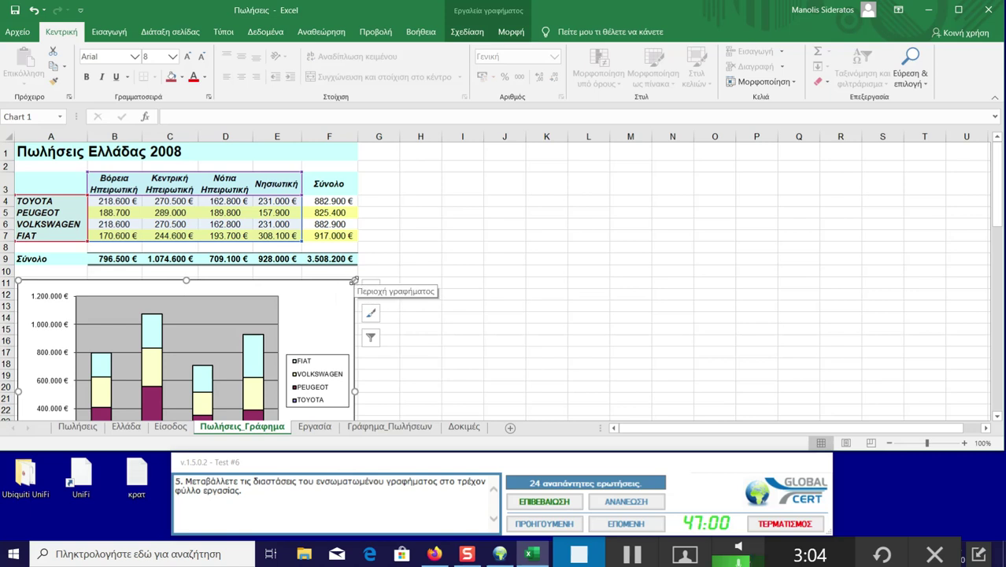
{"action": "scroll", "coordinate": [338, 325], "scroll_direction": "down", "scroll_amount": 1}
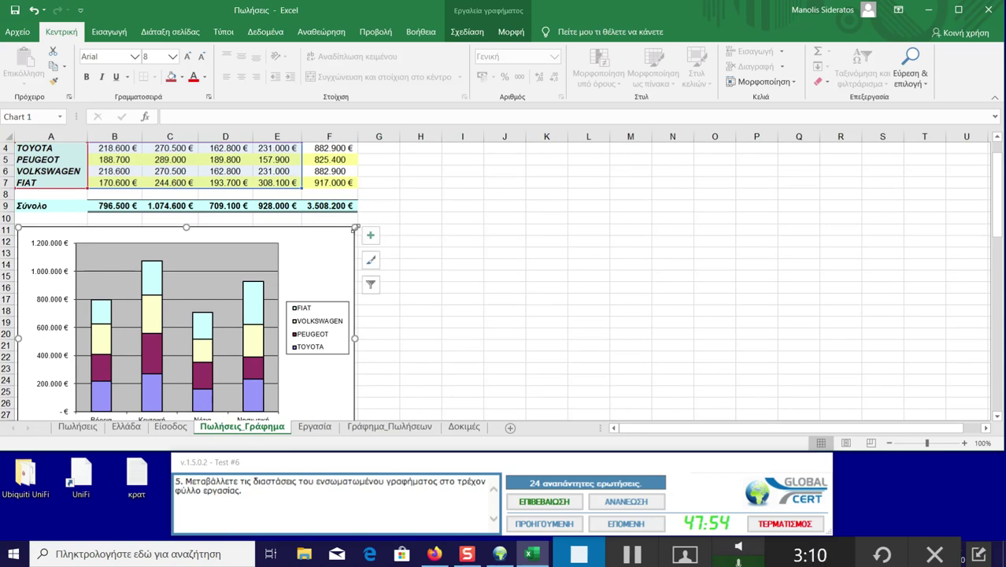
{"action": "left_click_drag", "start_coordinate": [355, 229], "coordinate": [535, 196]}
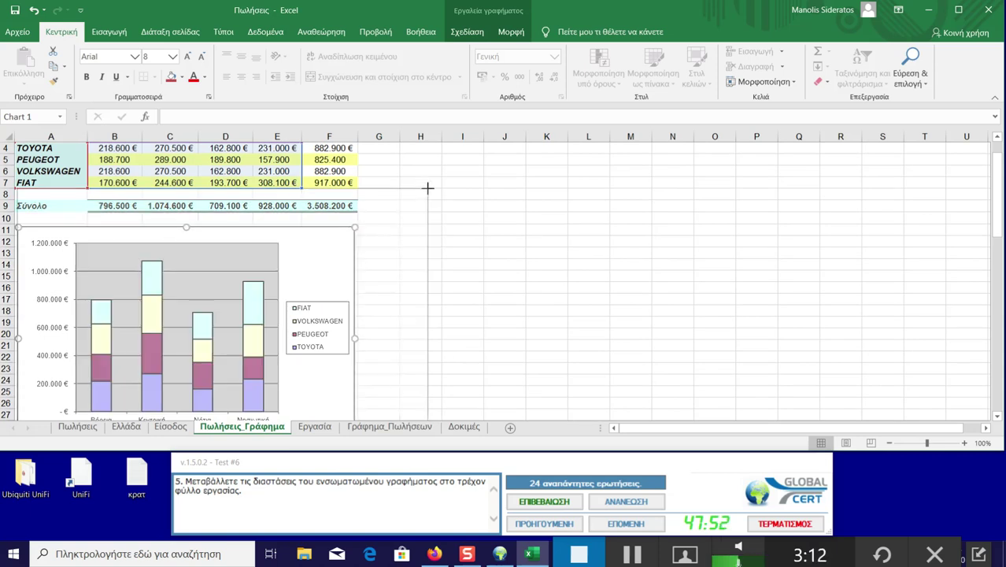
{"action": "left_click_drag", "start_coordinate": [536, 196], "coordinate": [285, 317]}
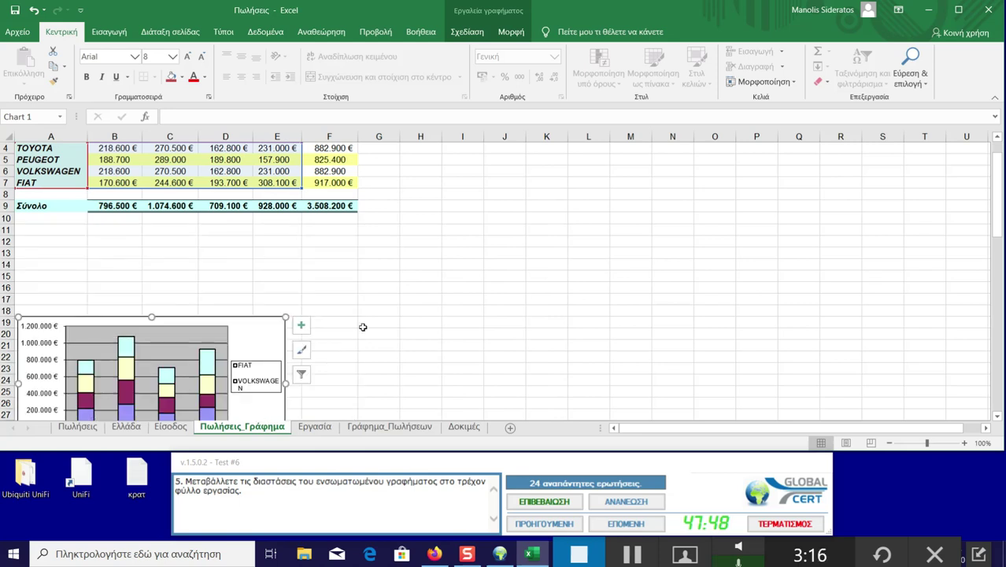
{"action": "left_click", "coordinate": [543, 501]}
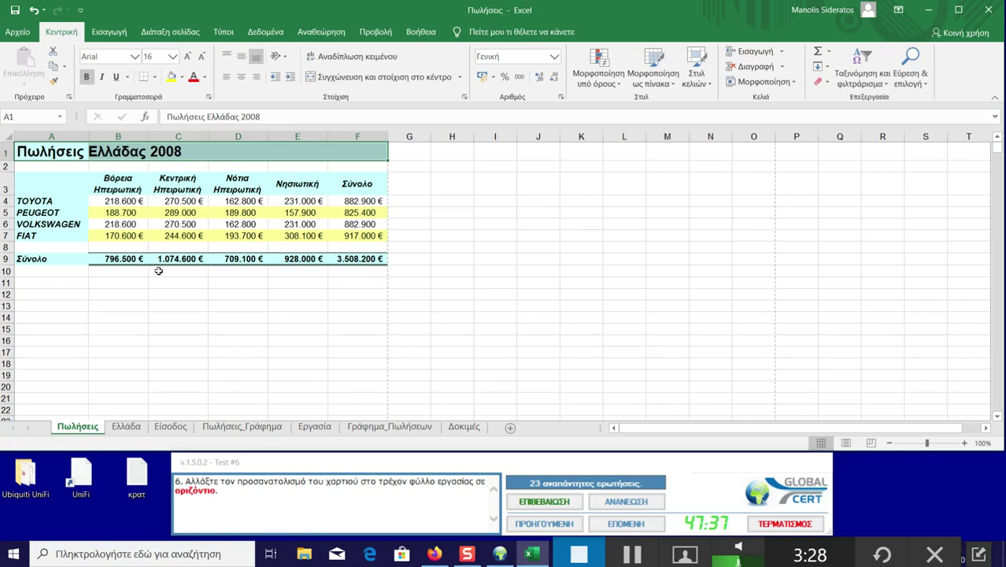
Step: Set the Πωλήσεις page orientation to Landscape and submit
{"action": "left_click", "coordinate": [170, 32]}
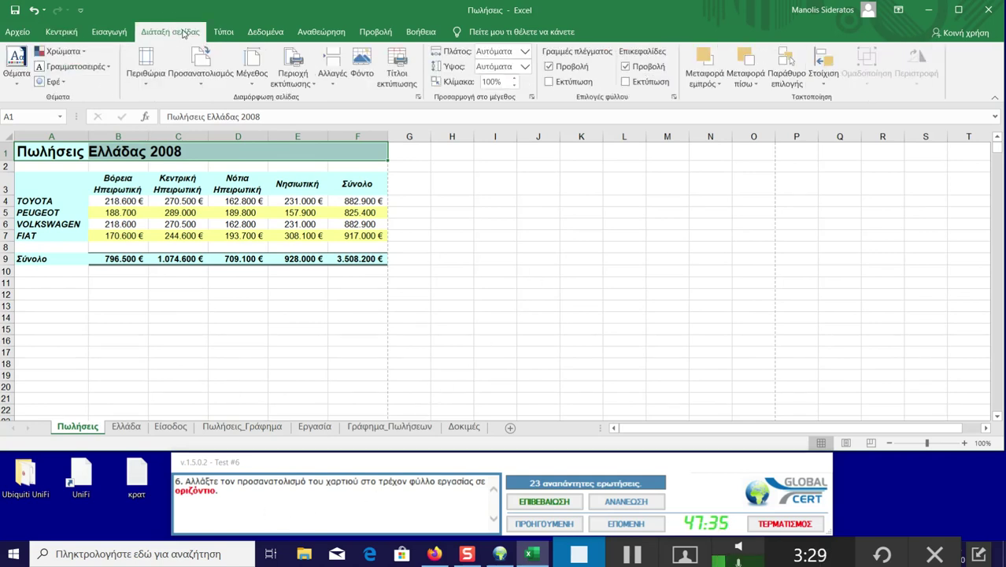
{"action": "left_click", "coordinate": [191, 85]}
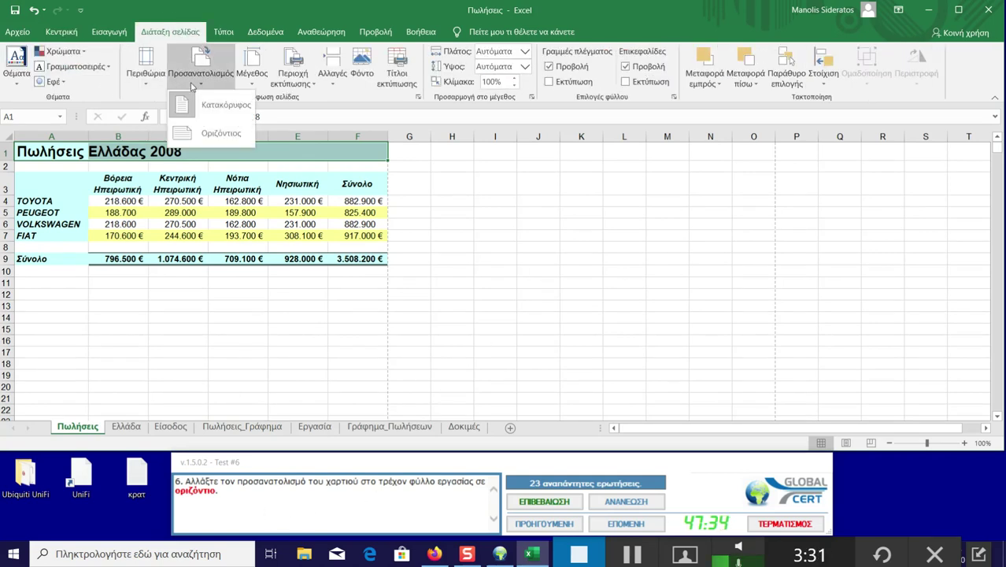
{"action": "left_click", "coordinate": [207, 136]}
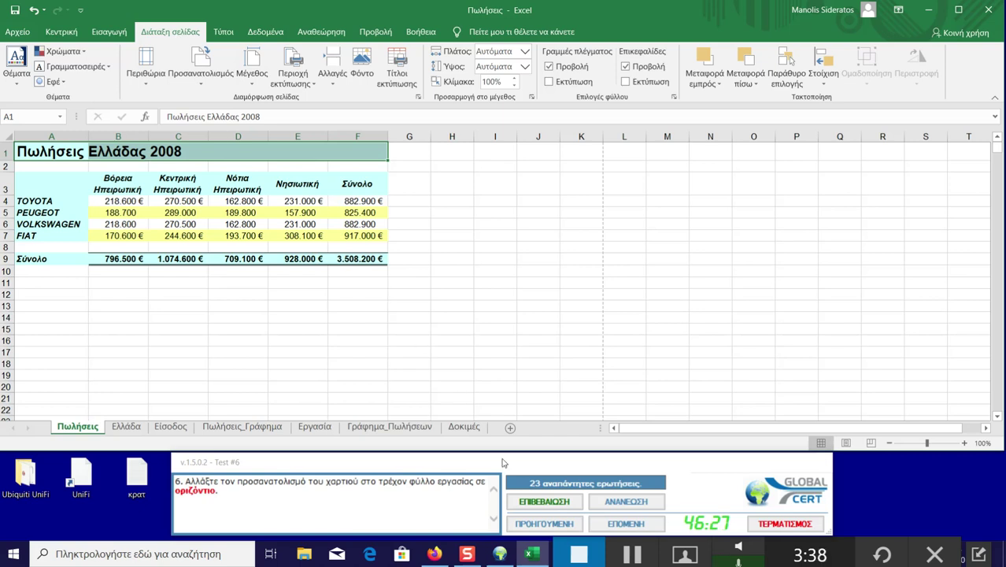
{"action": "left_click", "coordinate": [543, 501]}
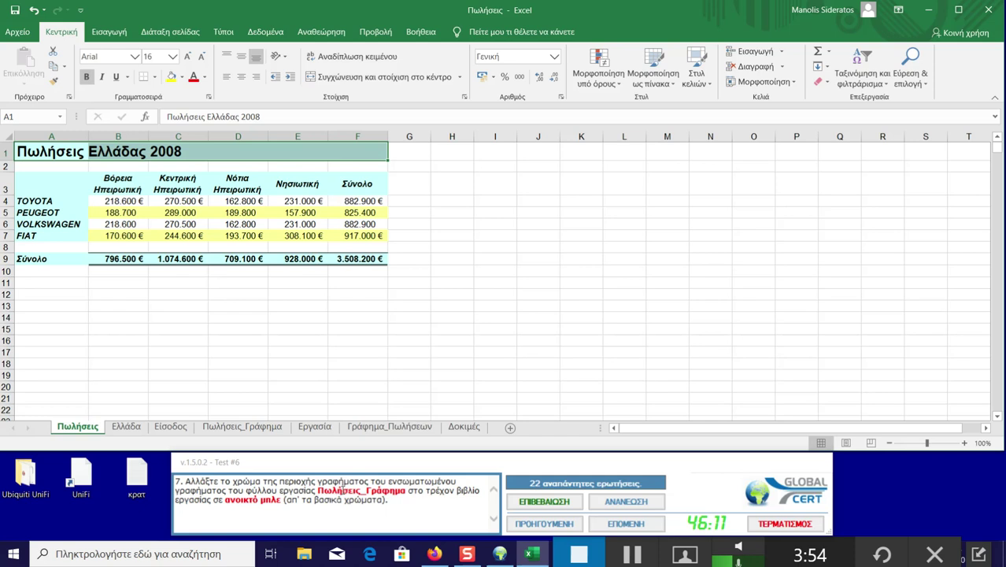
Step: Fill the Πωλήσεις_Γράφημα chart area with light blue and submit
{"action": "left_click", "coordinate": [273, 427]}
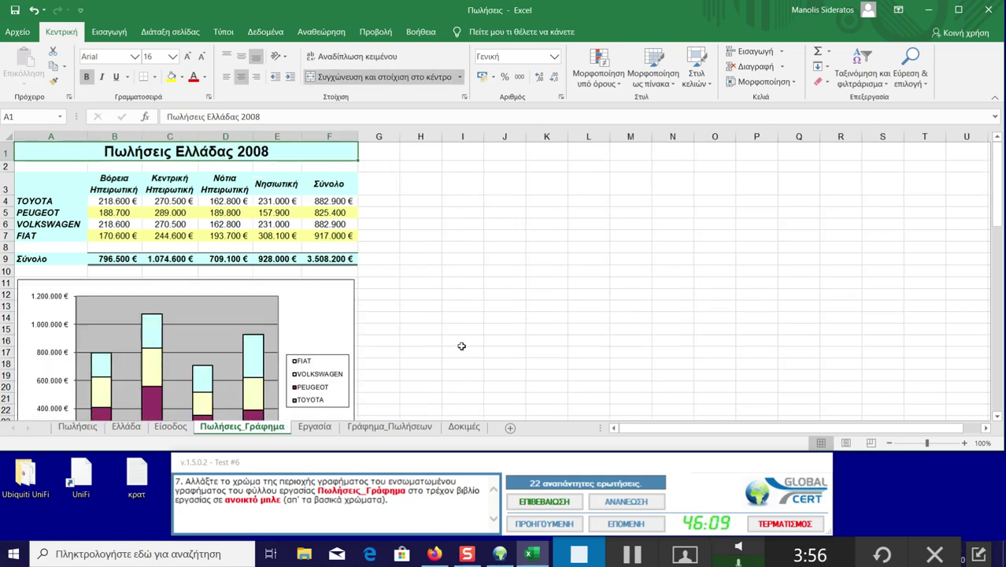
{"action": "scroll", "coordinate": [461, 347], "scroll_direction": "down", "scroll_amount": 2}
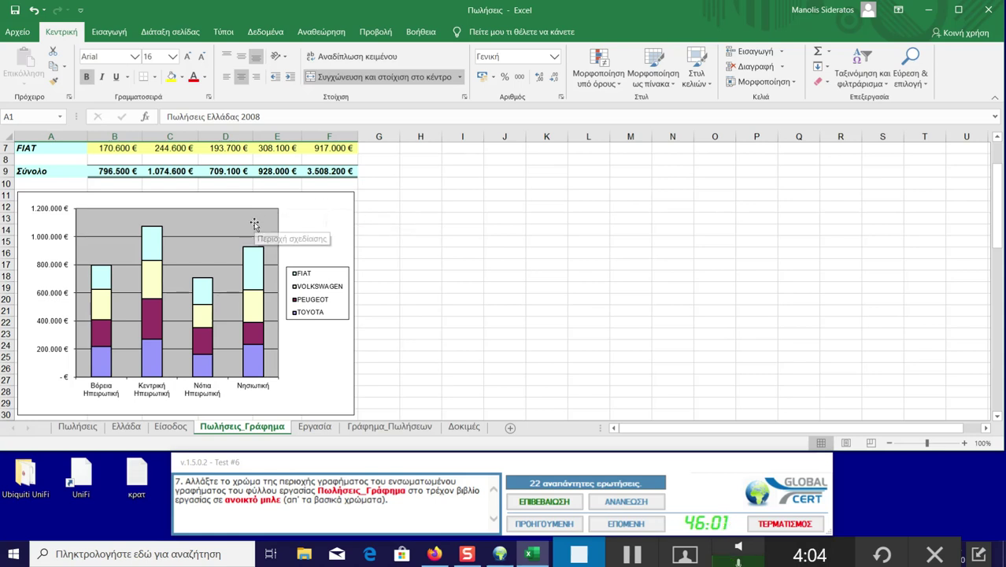
{"action": "left_click", "coordinate": [320, 208]}
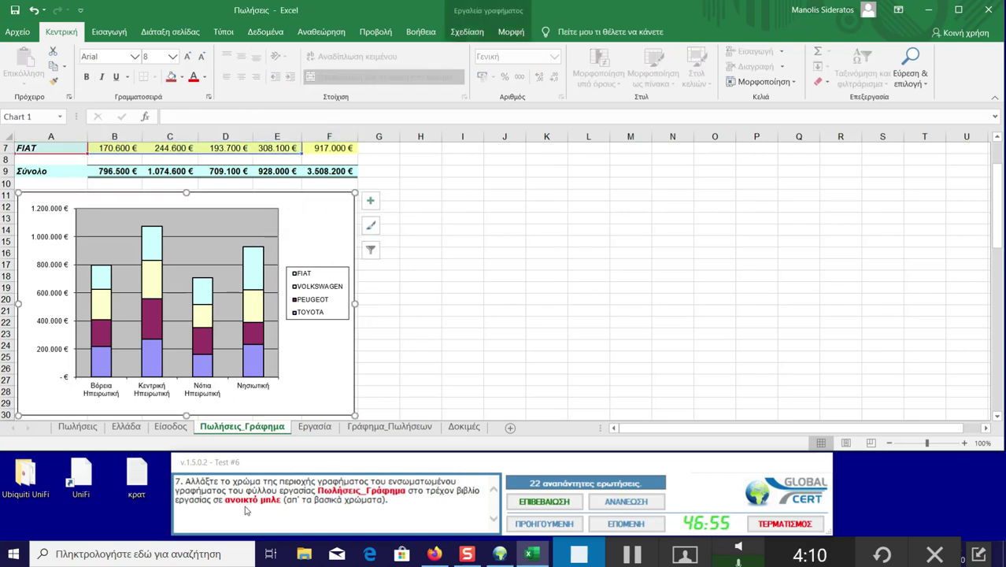
{"action": "left_click", "coordinate": [182, 78]}
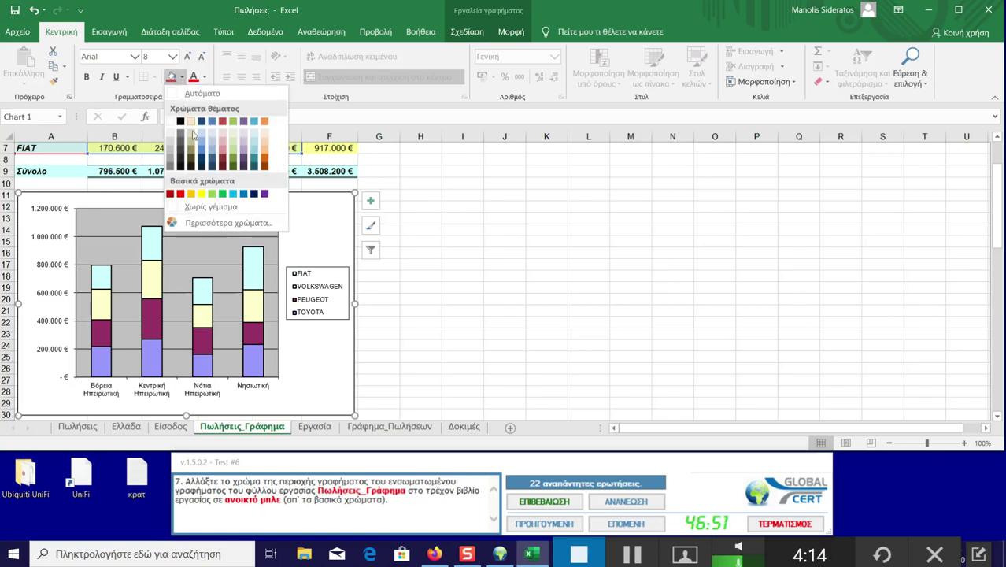
{"action": "left_click", "coordinate": [234, 195]}
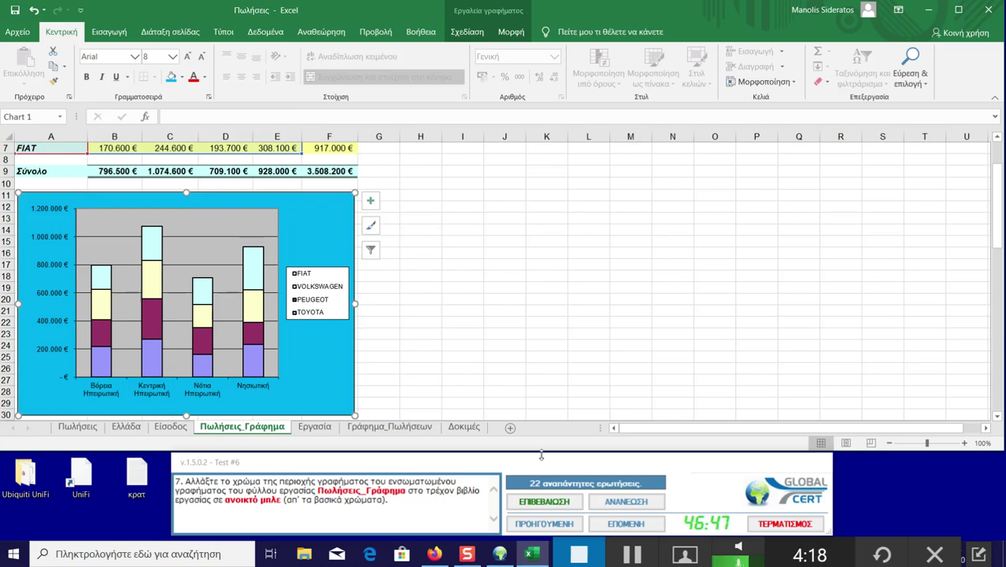
{"action": "left_click", "coordinate": [543, 501]}
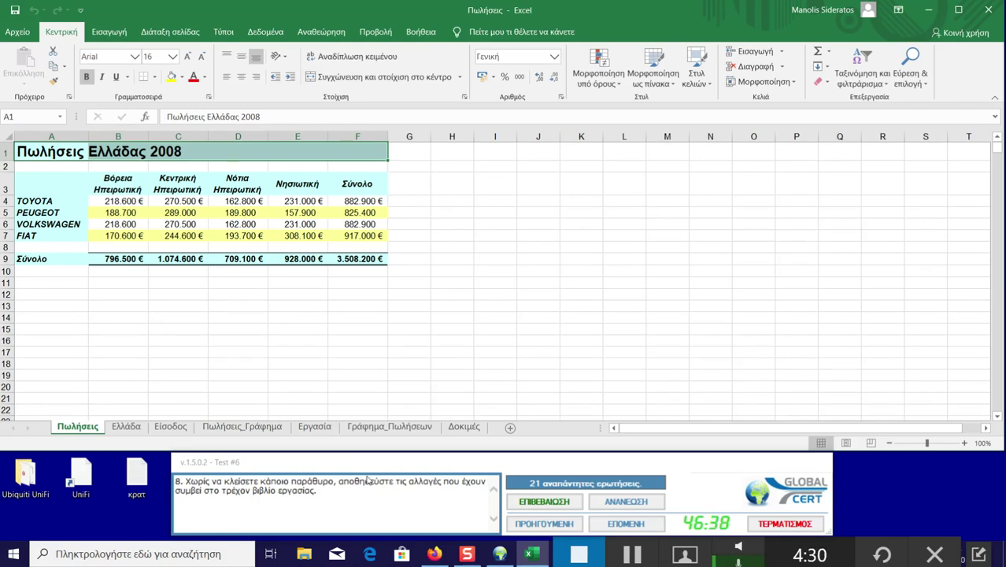
Step: Save the Πωλήσεις workbook through File > Save and submit the answer
{"action": "left_click", "coordinate": [29, 37]}
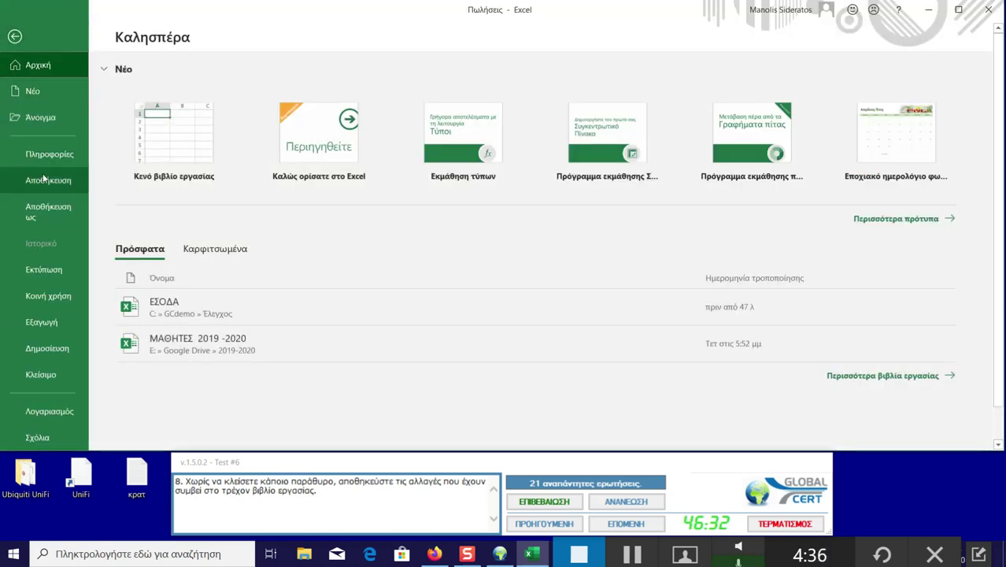
{"action": "left_click", "coordinate": [44, 178]}
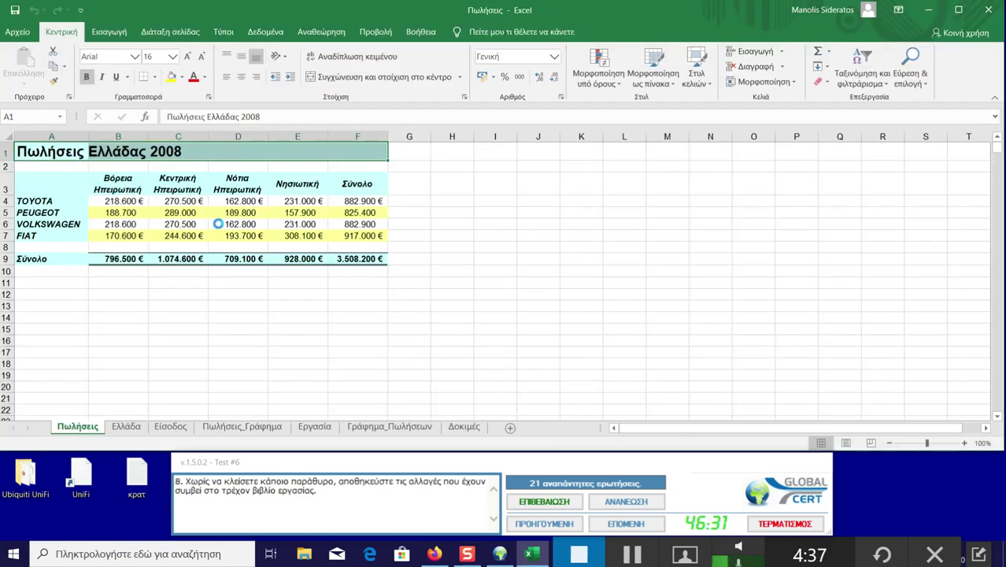
{"action": "left_click", "coordinate": [532, 511]}
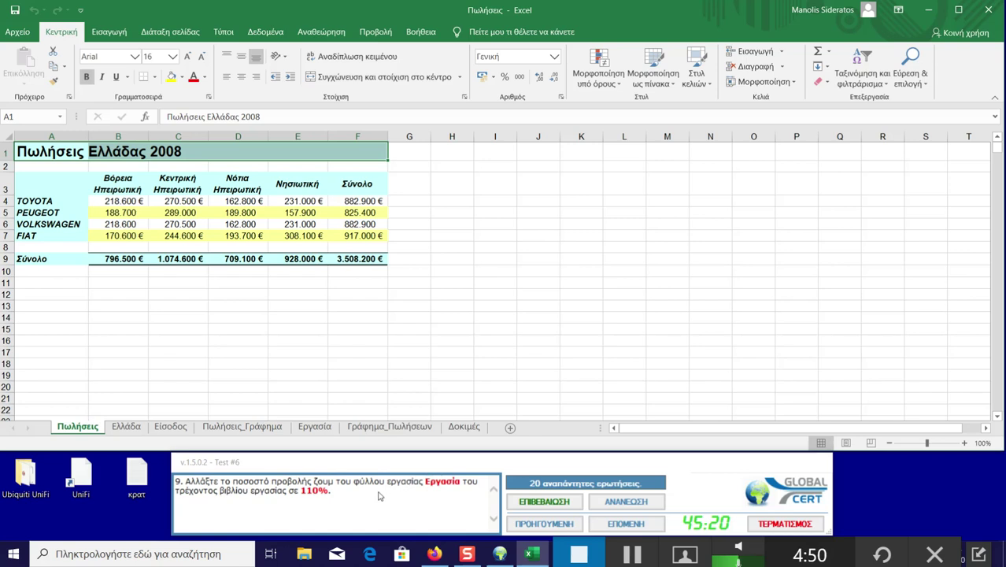
Step: Raise the Εργασία sheet's zoom one notch to 110% and submit
{"action": "left_click", "coordinate": [323, 430]}
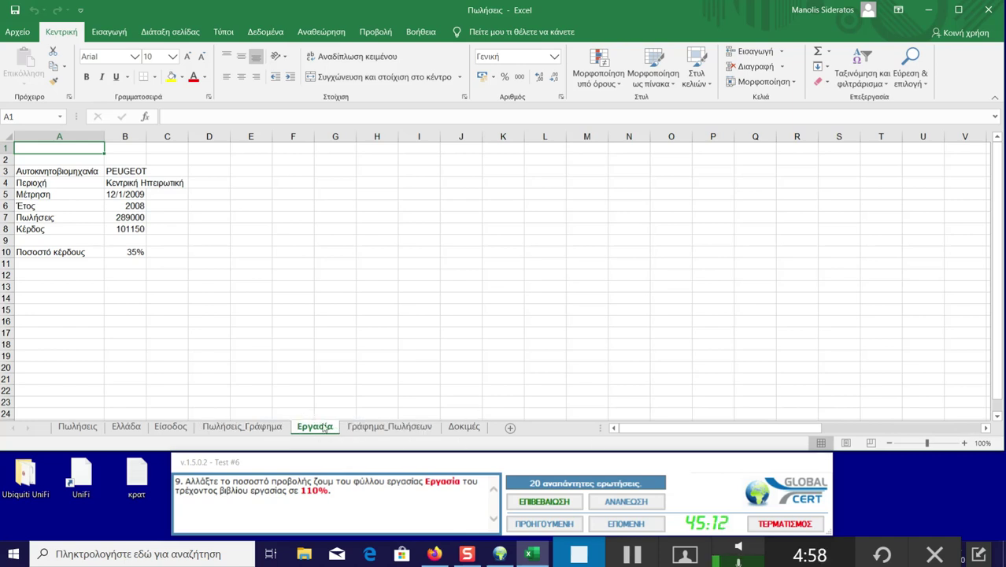
{"action": "left_click", "coordinate": [964, 443]}
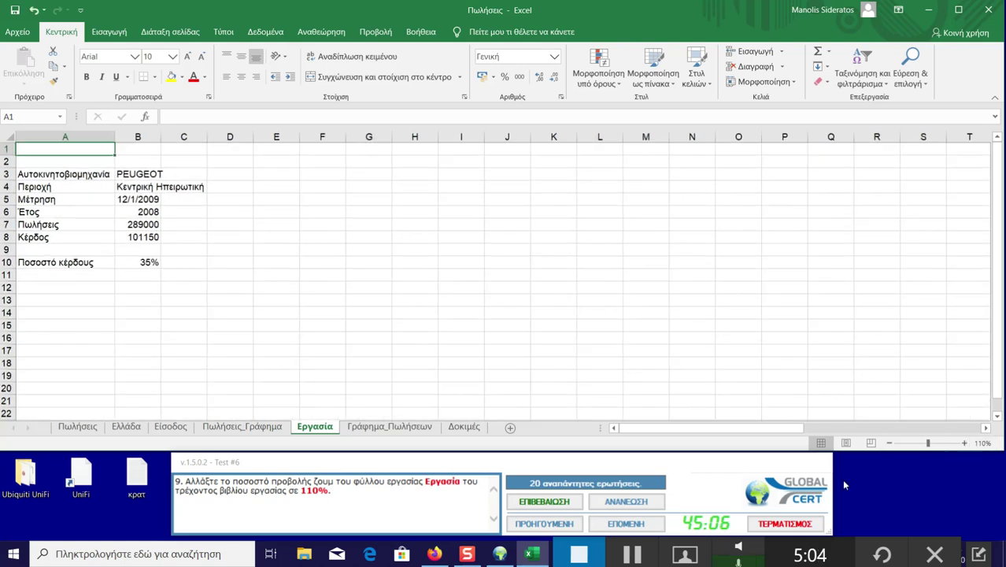
{"action": "left_click", "coordinate": [572, 504]}
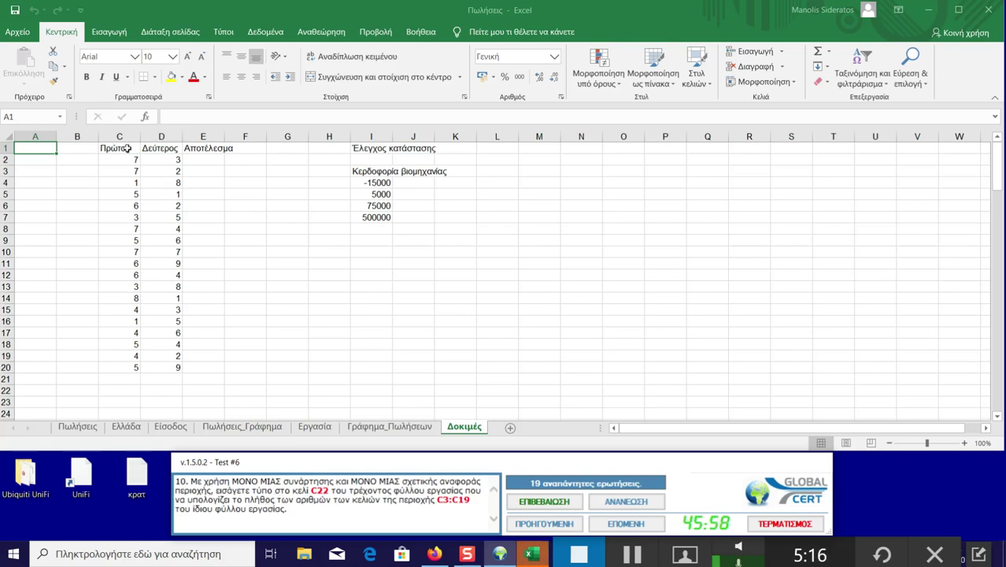
Step: Enter =COUNT(C3:C19) in cell C22 of Δοκιμές so it shows 17, then submit the answer
{"action": "left_click", "coordinate": [122, 390]}
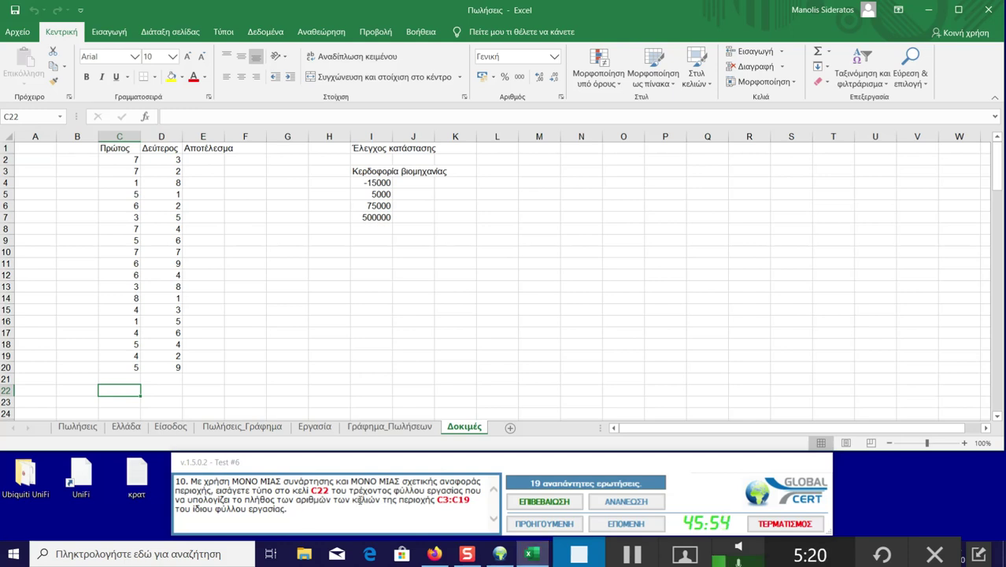
{"action": "left_click", "coordinate": [827, 51]}
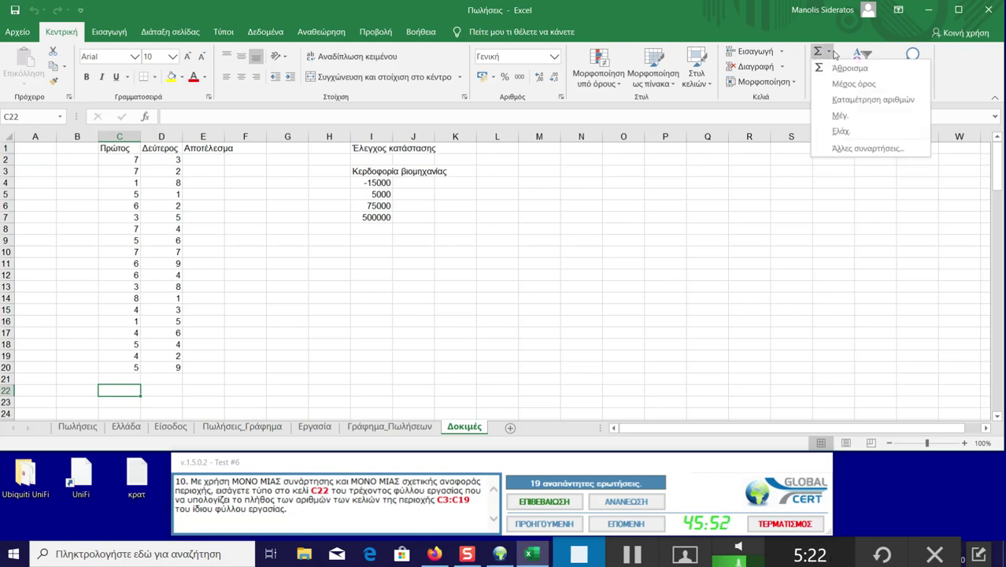
{"action": "left_click", "coordinate": [846, 100]}
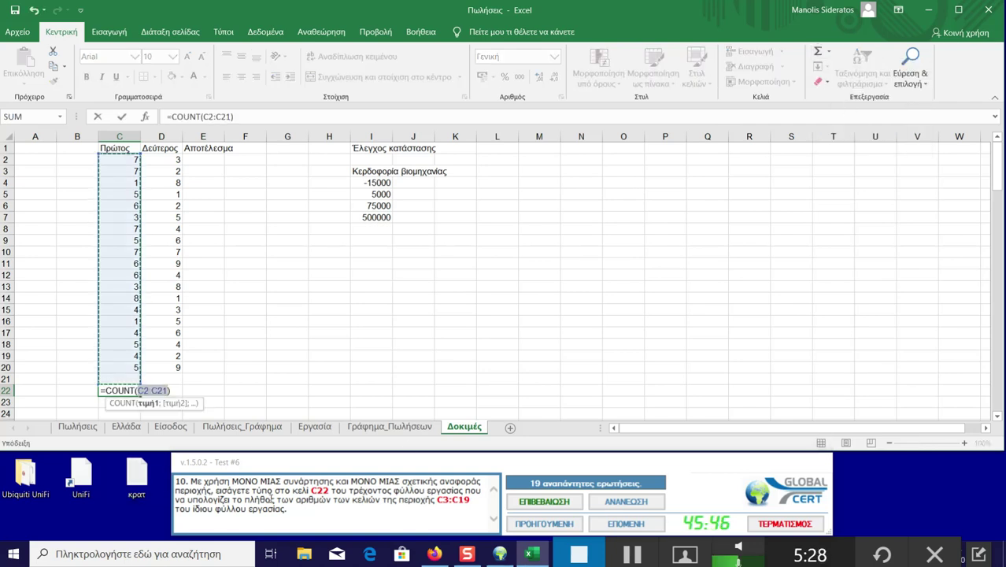
{"action": "left_click", "coordinate": [154, 391]}
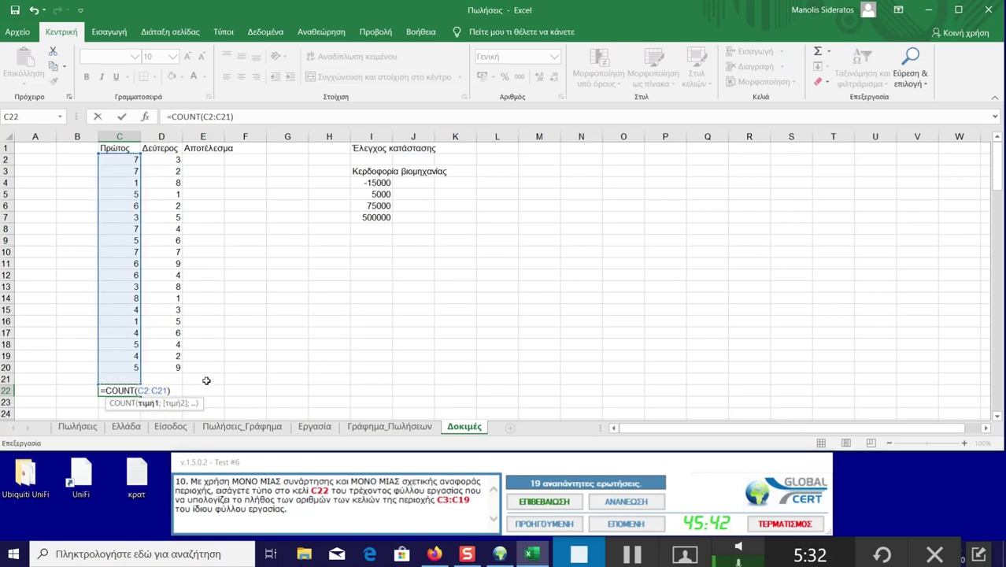
{"action": "key", "text": "BackSpace"}
{"action": "type", "text": "3"}
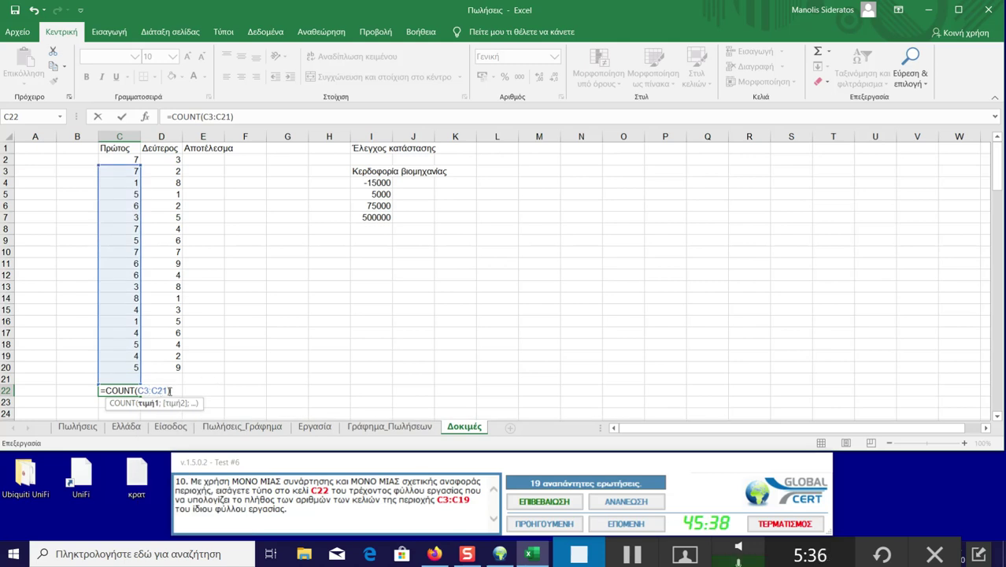
{"action": "key", "text": "BackSpace"}
{"action": "key", "text": "BackSpace"}
{"action": "type", "text": "19"}
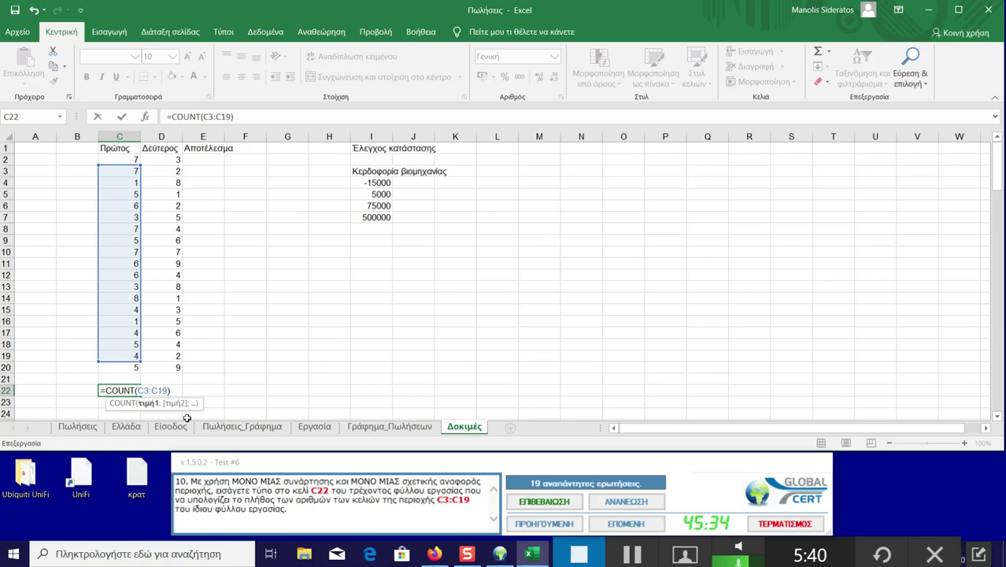
{"action": "type", "text": ")"}
{"action": "key", "text": "Return"}
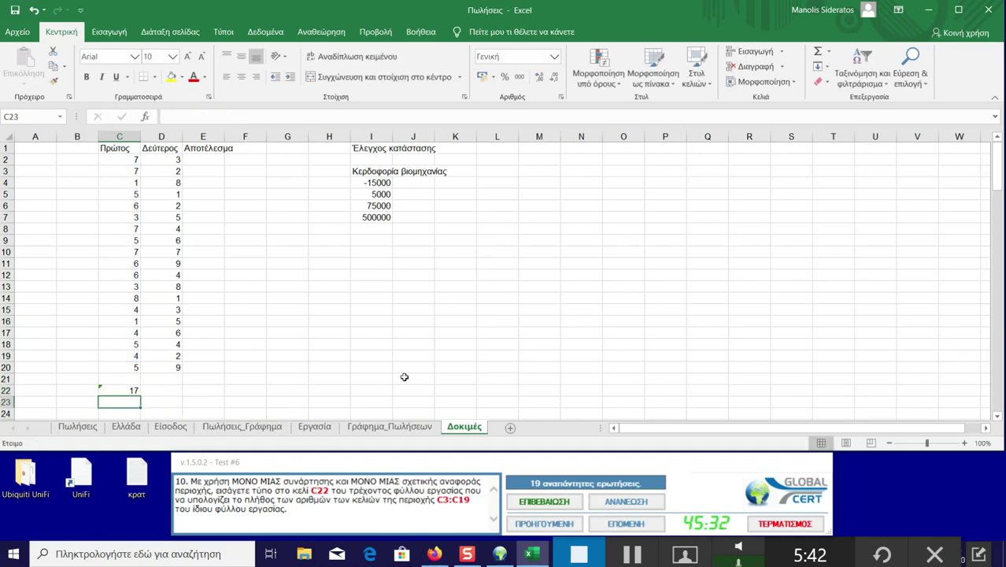
{"action": "left_click", "coordinate": [549, 511]}
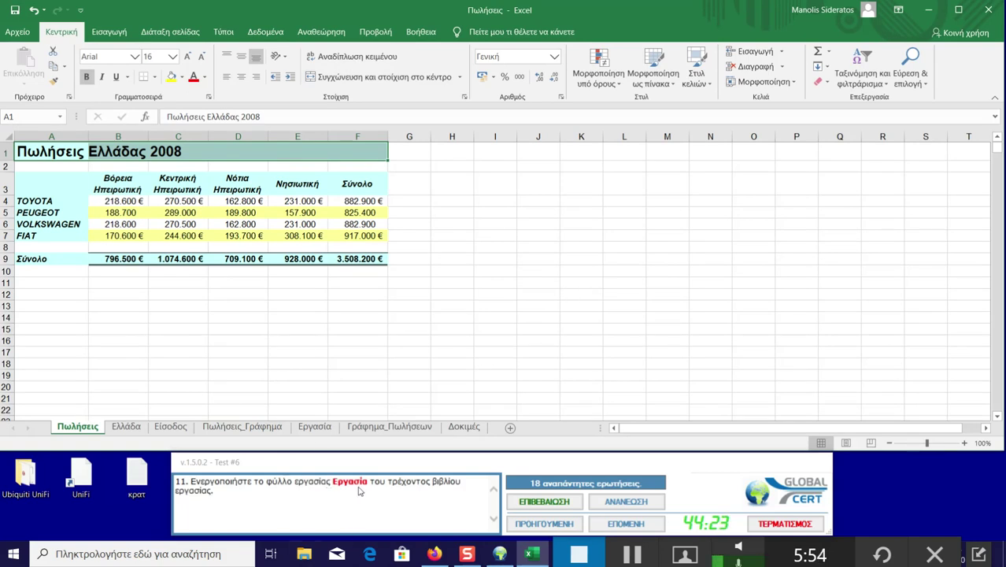
Step: Switch to the Εργασία sheet and submit the answer
{"action": "left_click", "coordinate": [315, 427]}
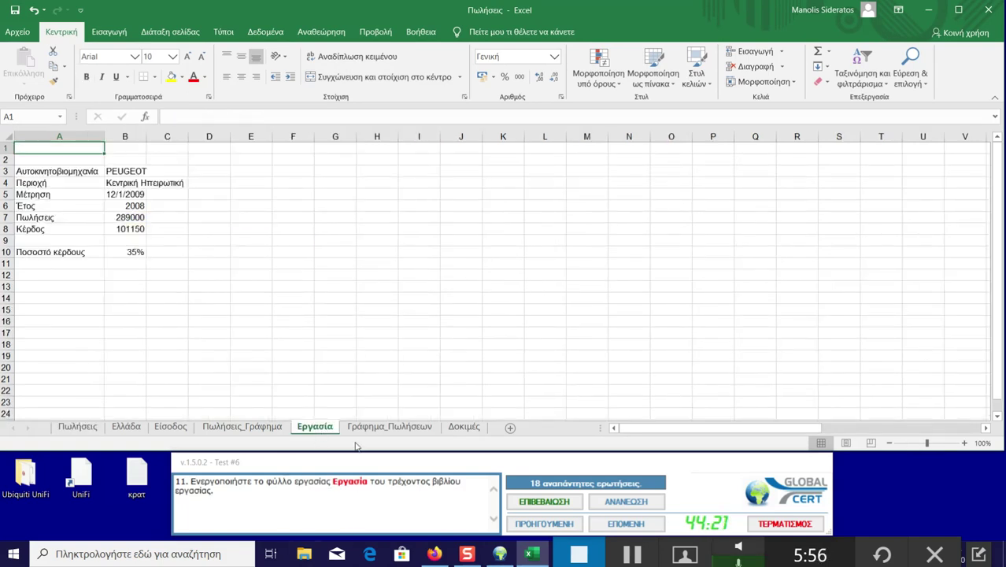
{"action": "left_click", "coordinate": [543, 501]}
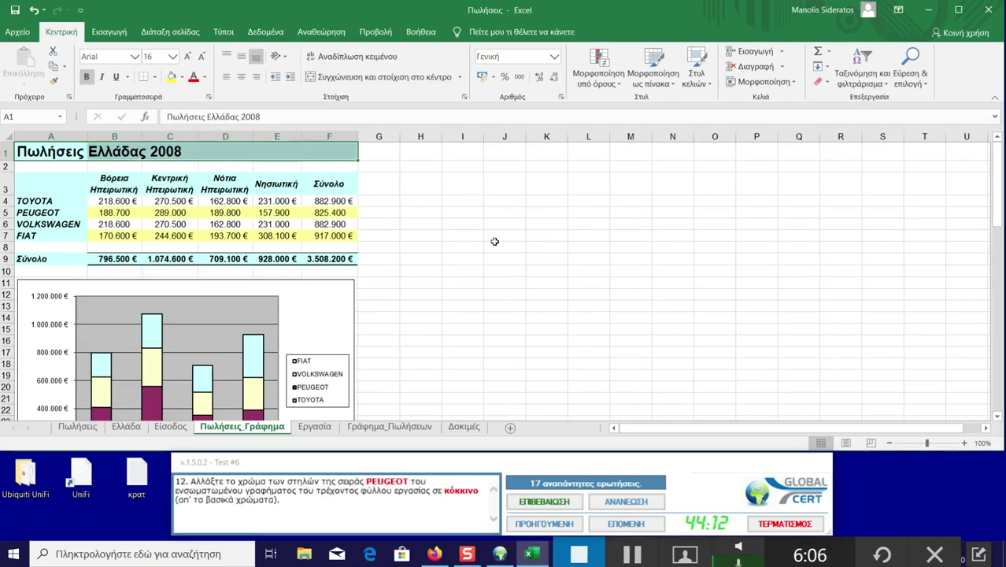
Step: Fill the PEUGEOT columns of the Πωλήσεις_Γράφημα chart red and submit the answer
{"action": "scroll", "coordinate": [493, 262], "scroll_direction": "down", "scroll_amount": 2}
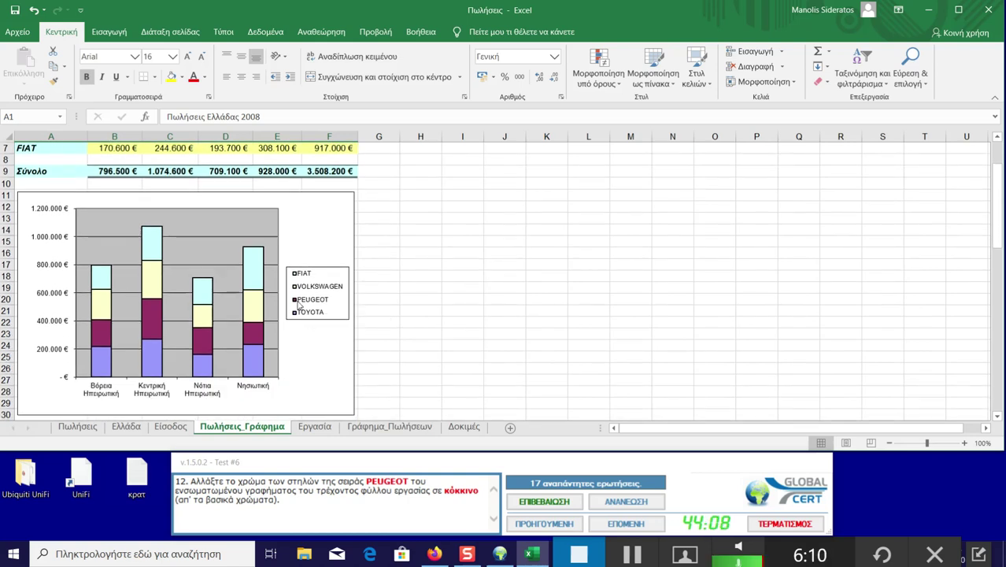
{"action": "left_click", "coordinate": [251, 338]}
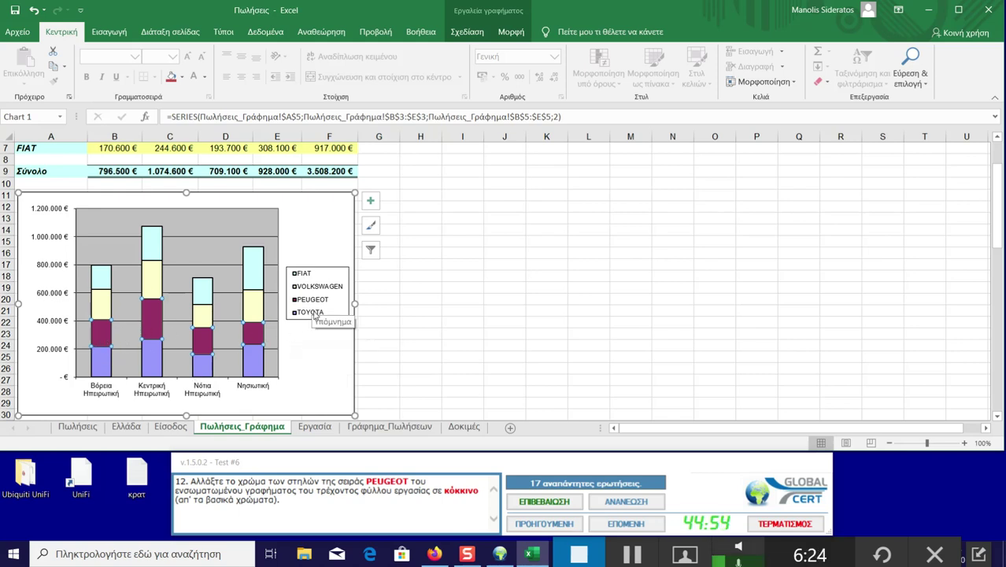
{"action": "left_click", "coordinate": [181, 76]}
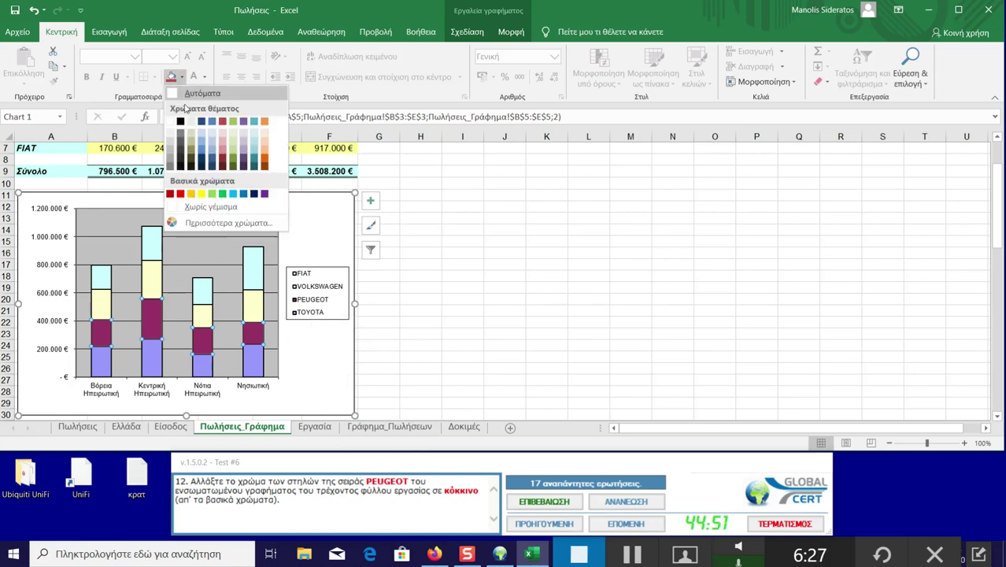
{"action": "left_click", "coordinate": [180, 194]}
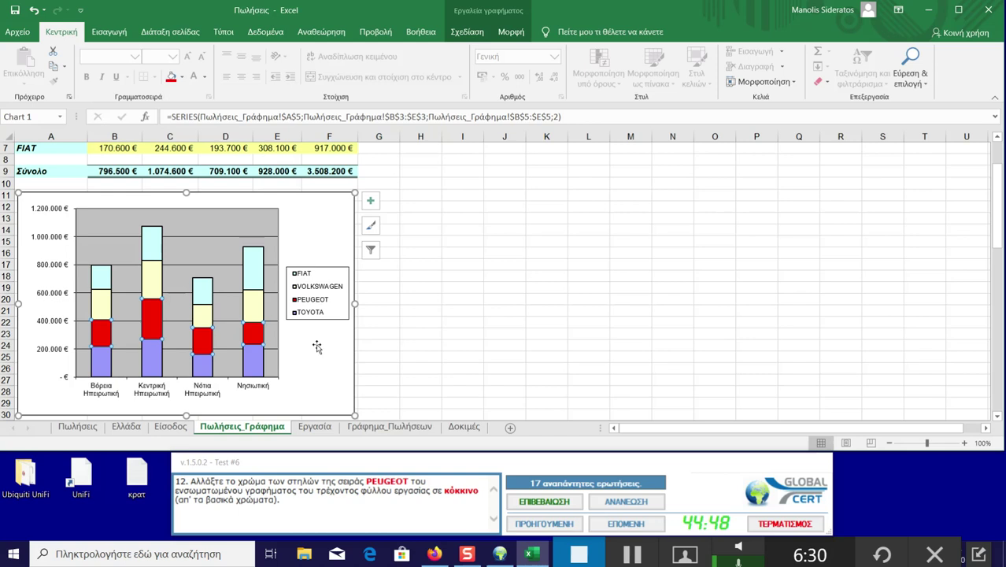
{"action": "left_click", "coordinate": [472, 320]}
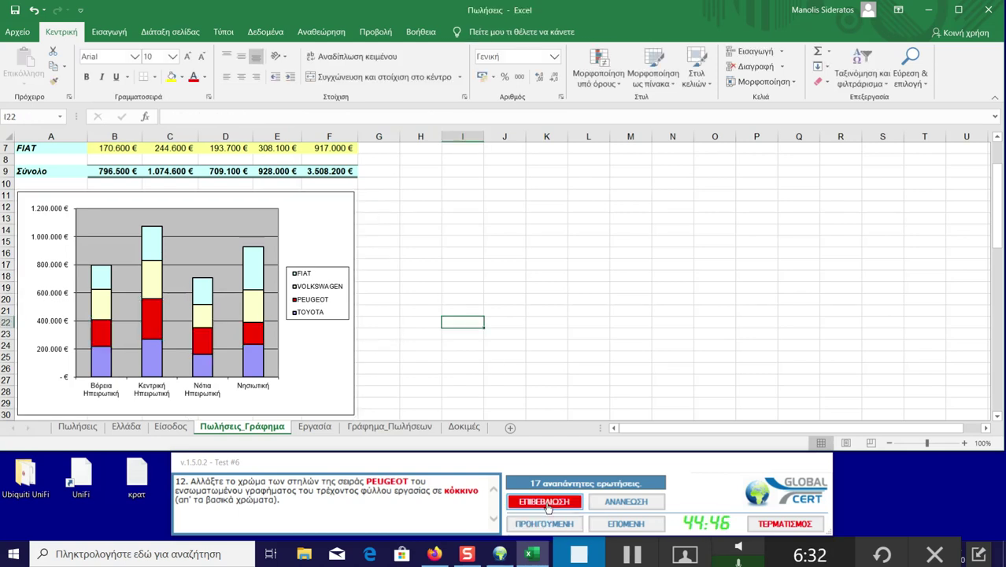
{"action": "left_click", "coordinate": [547, 502]}
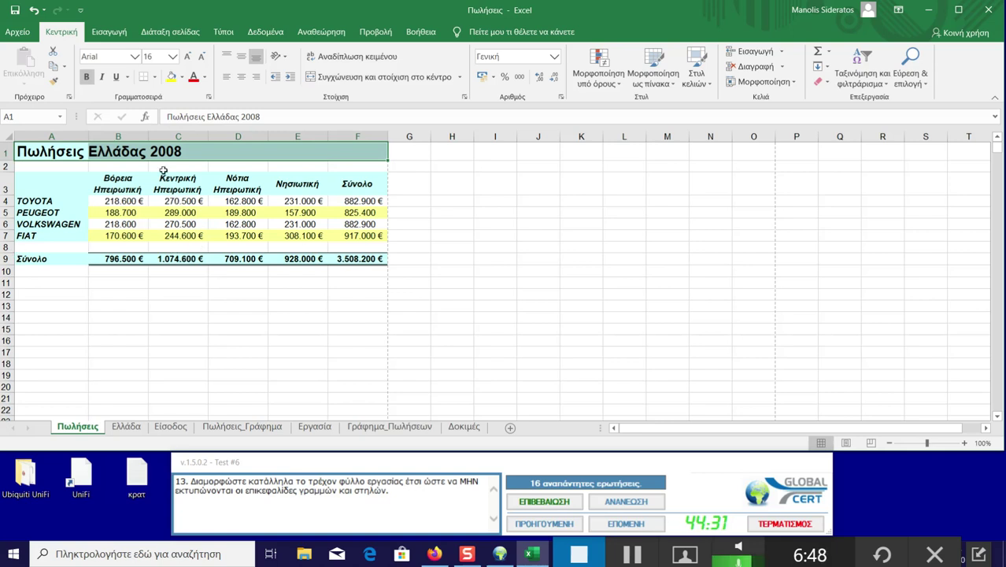
Step: Turn off printing of row and column headings for Πωλήσεις and submit the answer
{"action": "left_click", "coordinate": [182, 33]}
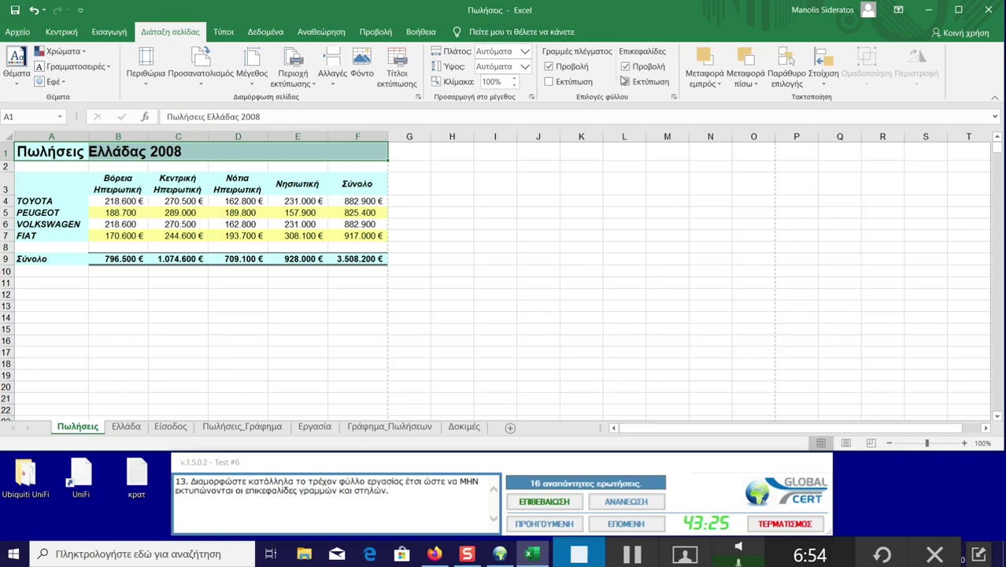
{"action": "left_click", "coordinate": [625, 85]}
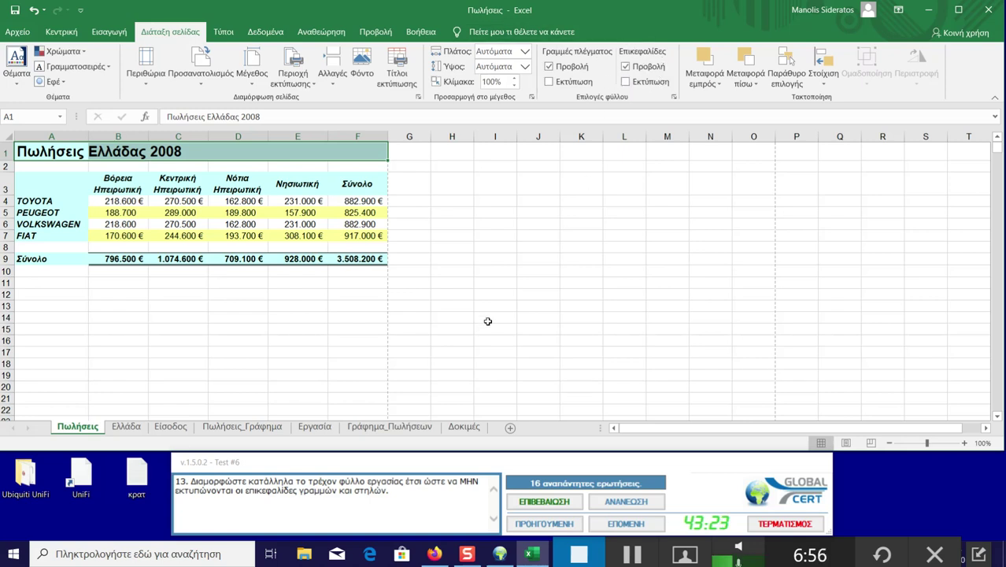
{"action": "left_click", "coordinate": [575, 512]}
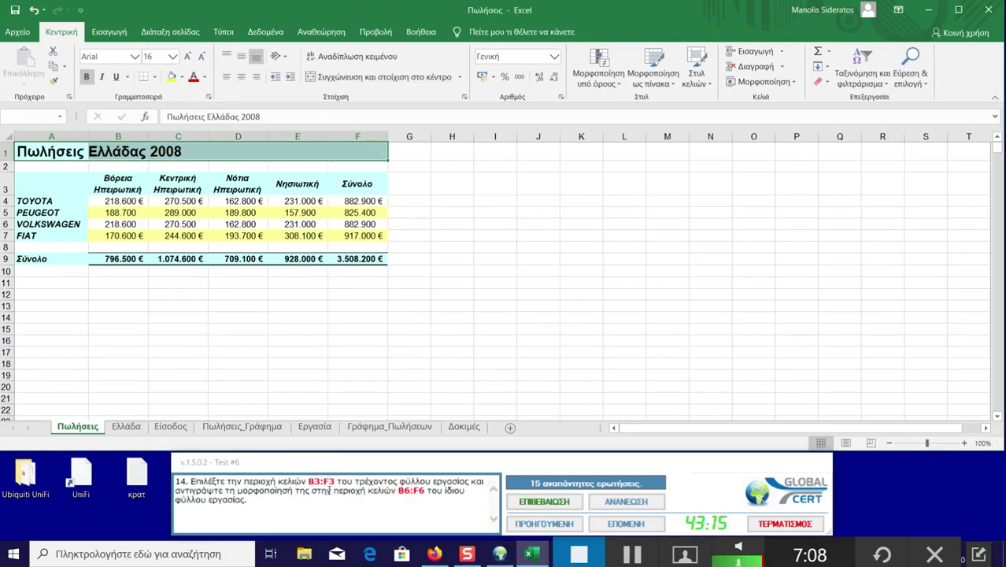
Step: Copy the formatting of B3:F3 onto B6:F6 with Format Painter and submit the answer
{"action": "left_click", "coordinate": [113, 181]}
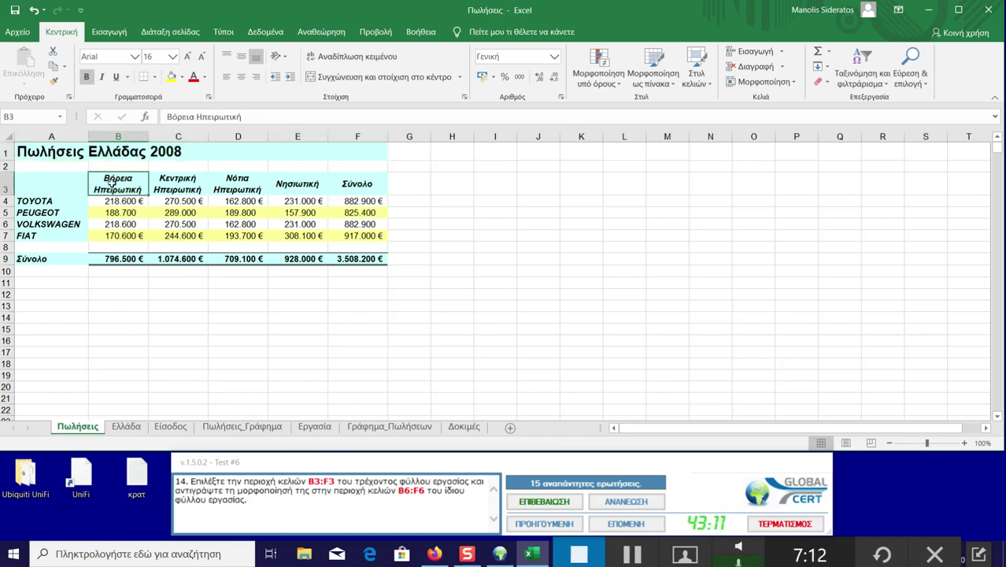
{"action": "left_click_drag", "start_coordinate": [111, 181], "coordinate": [345, 183]}
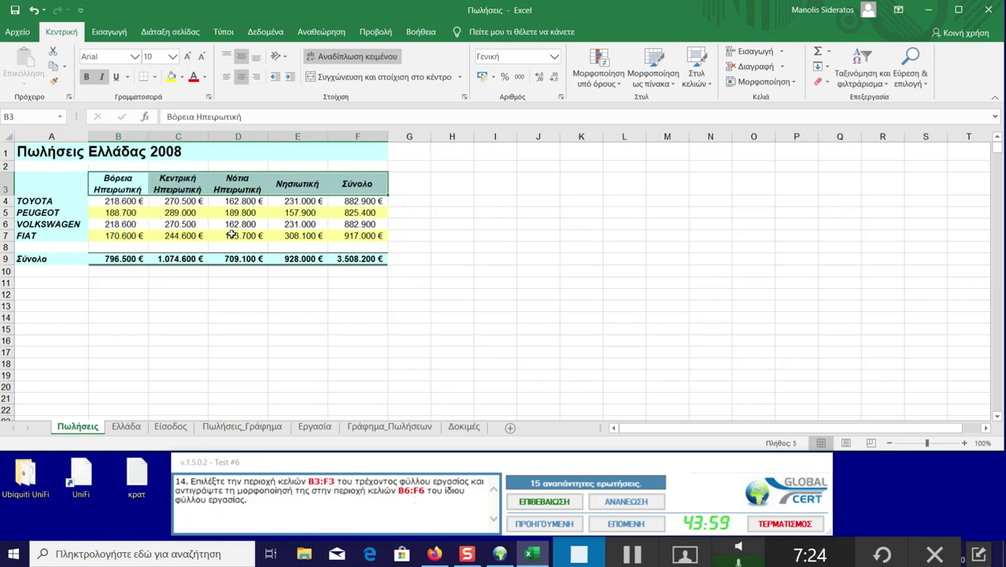
{"action": "left_click", "coordinate": [53, 81]}
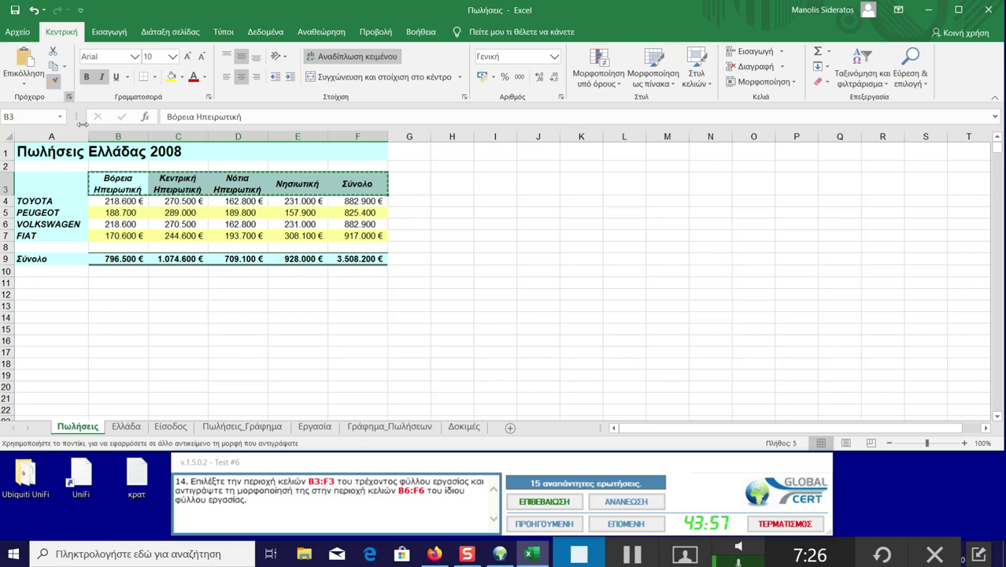
{"action": "left_click_drag", "start_coordinate": [118, 224], "coordinate": [358, 226]}
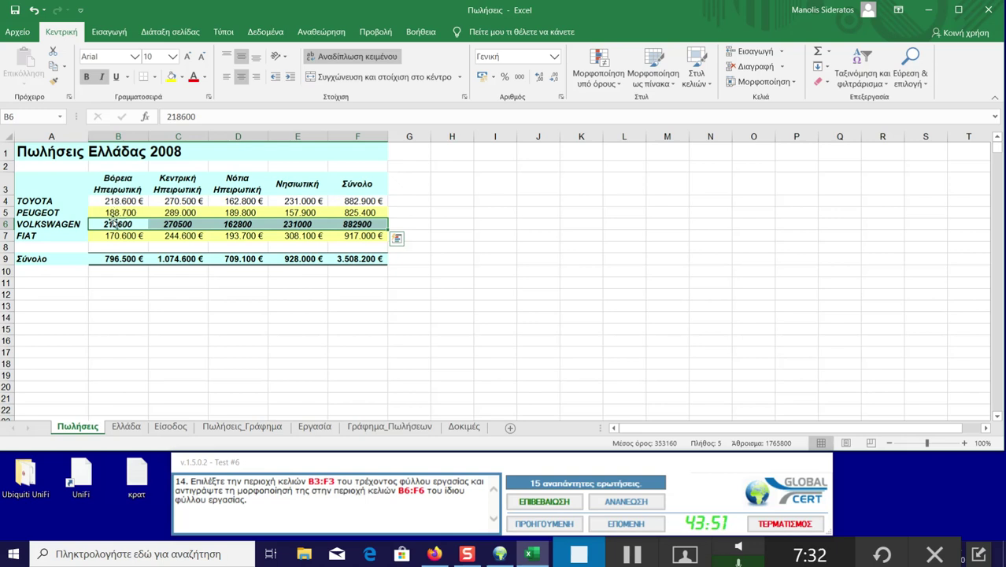
{"action": "left_click", "coordinate": [522, 502]}
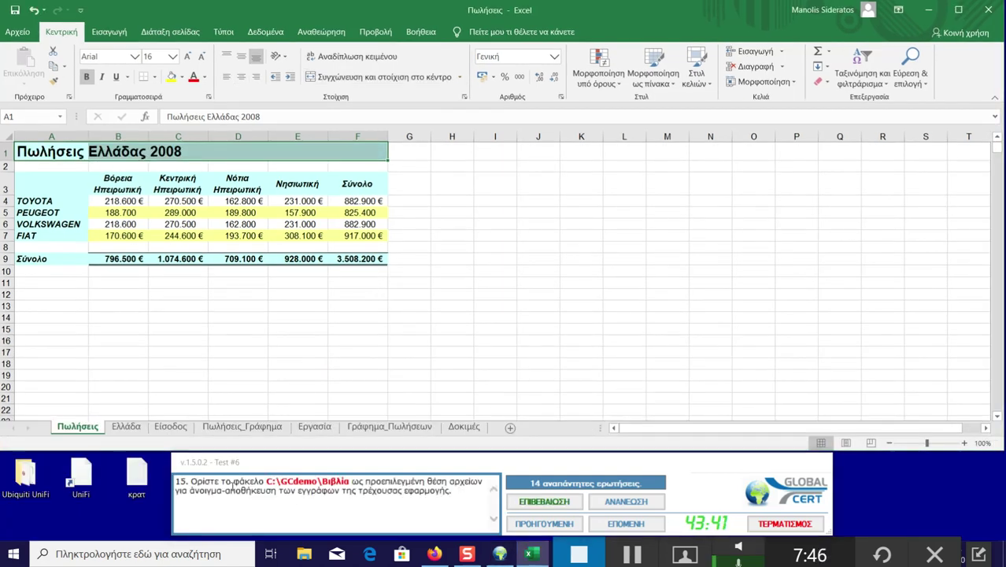
Step: Change the default local file location in Excel's Save options to C:\GCdemo\Βιβλία
{"action": "left_click_drag", "start_coordinate": [266, 481], "coordinate": [350, 481]}
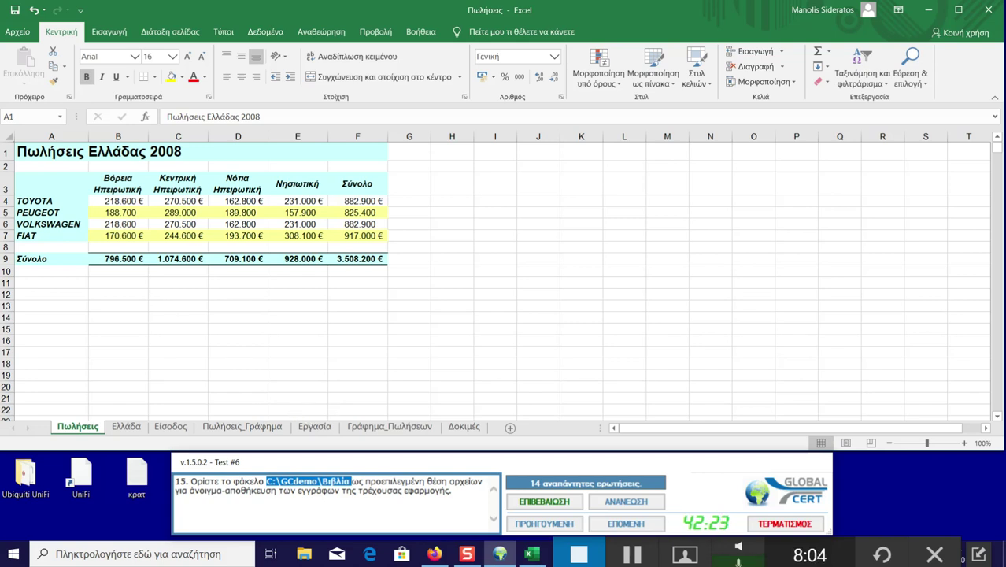
{"action": "left_click", "coordinate": [19, 32]}
{"action": "left_click", "coordinate": [19, 32]}
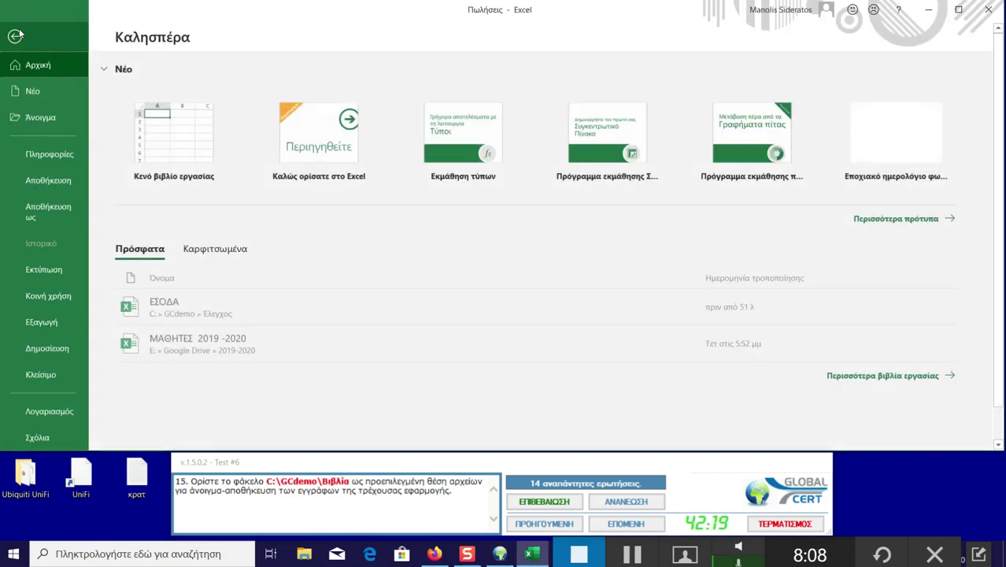
{"action": "scroll", "coordinate": [61, 428], "scroll_direction": "down", "scroll_amount": 2}
{"action": "left_click", "coordinate": [60, 422]}
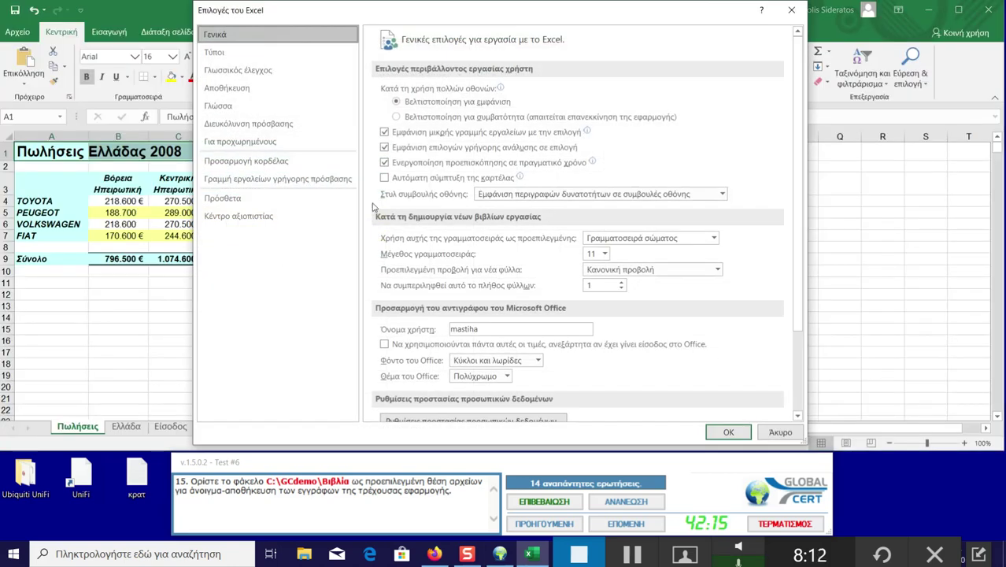
{"action": "left_click", "coordinate": [245, 93]}
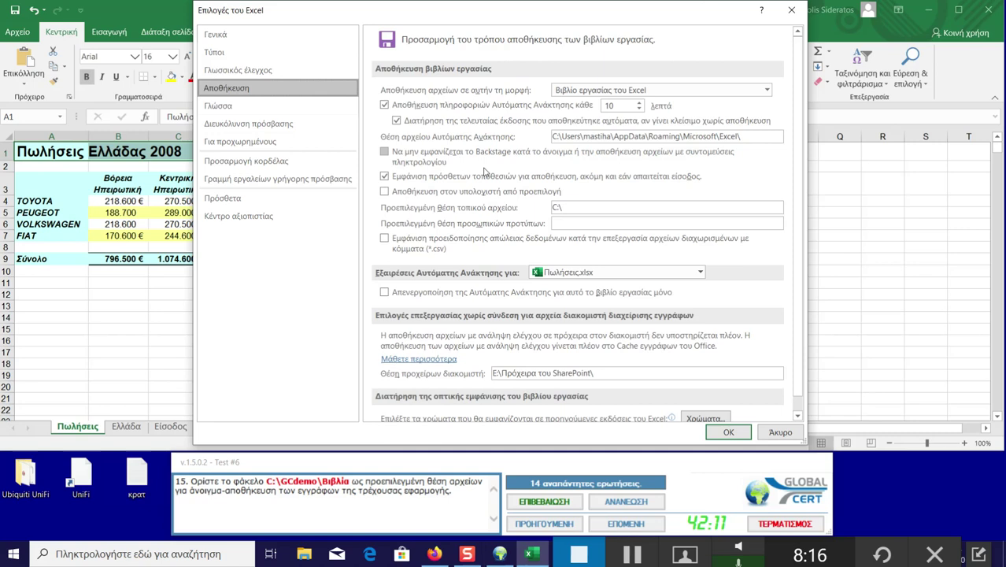
{"action": "left_click_drag", "start_coordinate": [558, 209], "coordinate": [549, 213]}
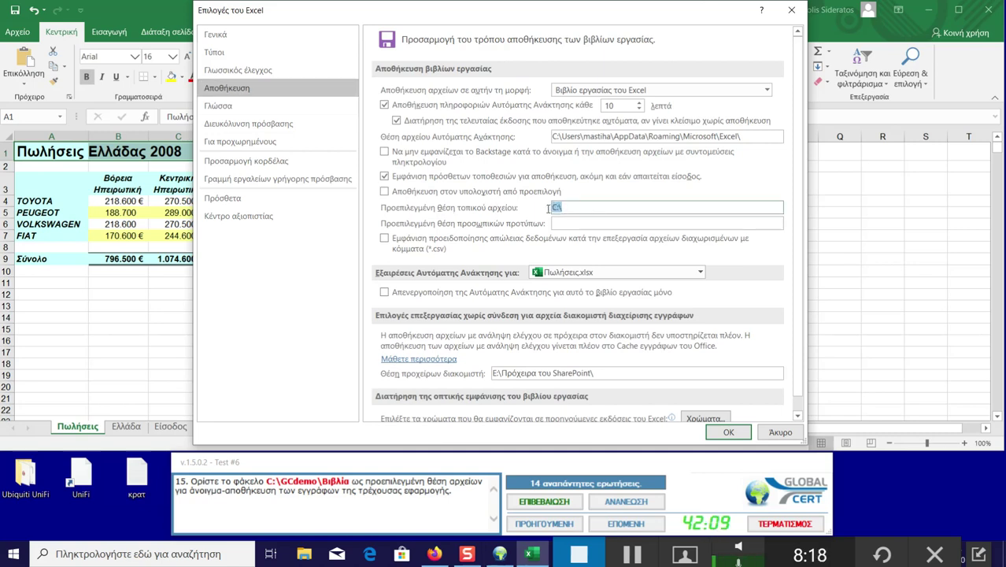
{"action": "type", "text": "C:\\GCdemo\\Βιβλία"}
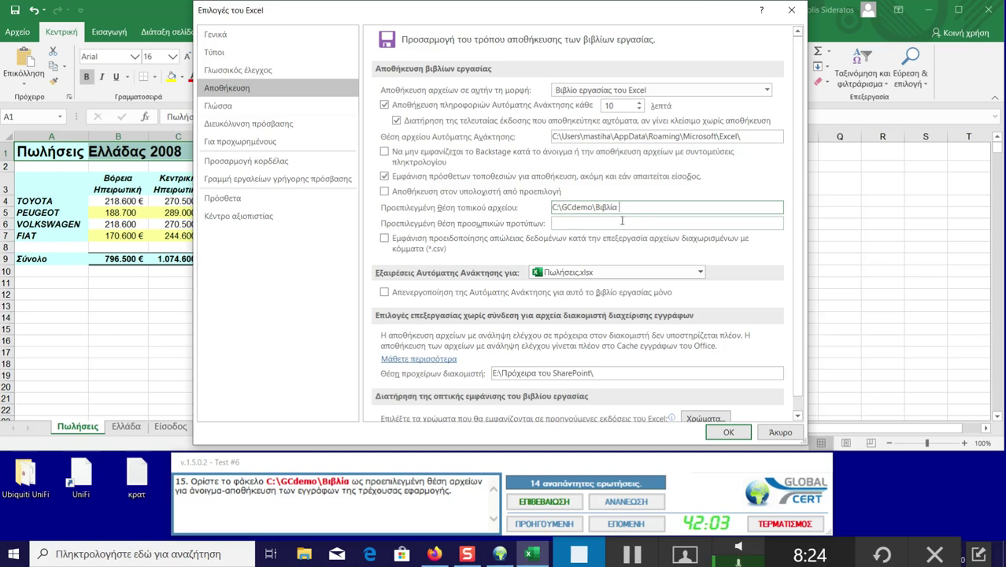
{"action": "left_click", "coordinate": [728, 432]}
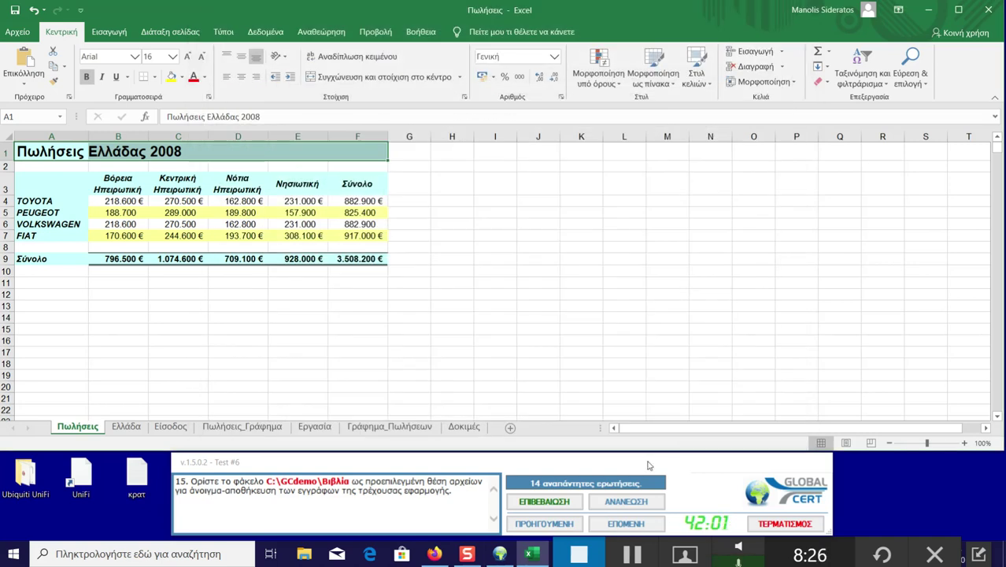
Step: Submit the save-location answer, then scale Πωλήσεις to 2 pages wide by 1 page tall and submit
{"action": "left_click", "coordinate": [522, 506]}
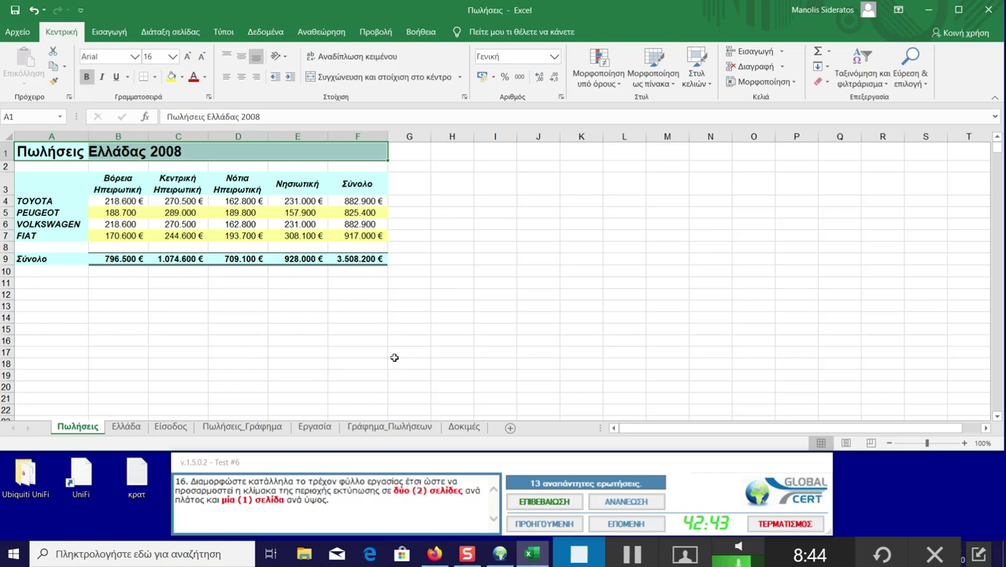
{"action": "left_click", "coordinate": [202, 34]}
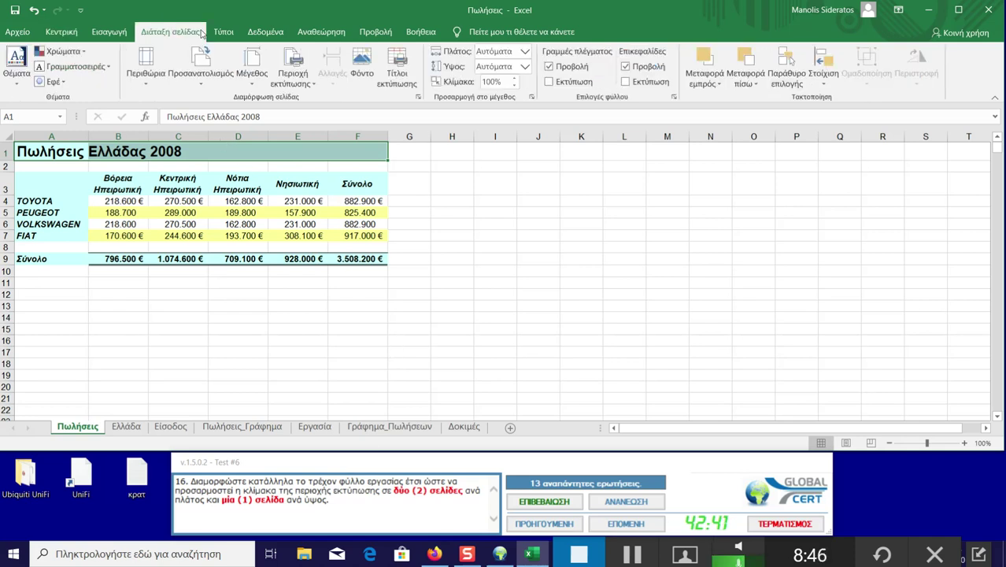
{"action": "left_click", "coordinate": [524, 52]}
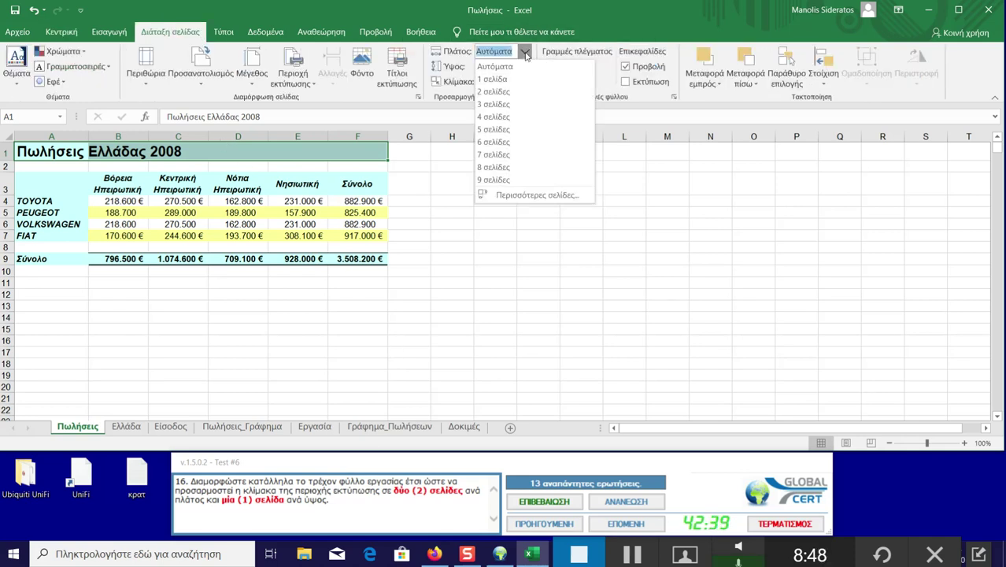
{"action": "left_click", "coordinate": [503, 92]}
{"action": "left_click", "coordinate": [525, 68]}
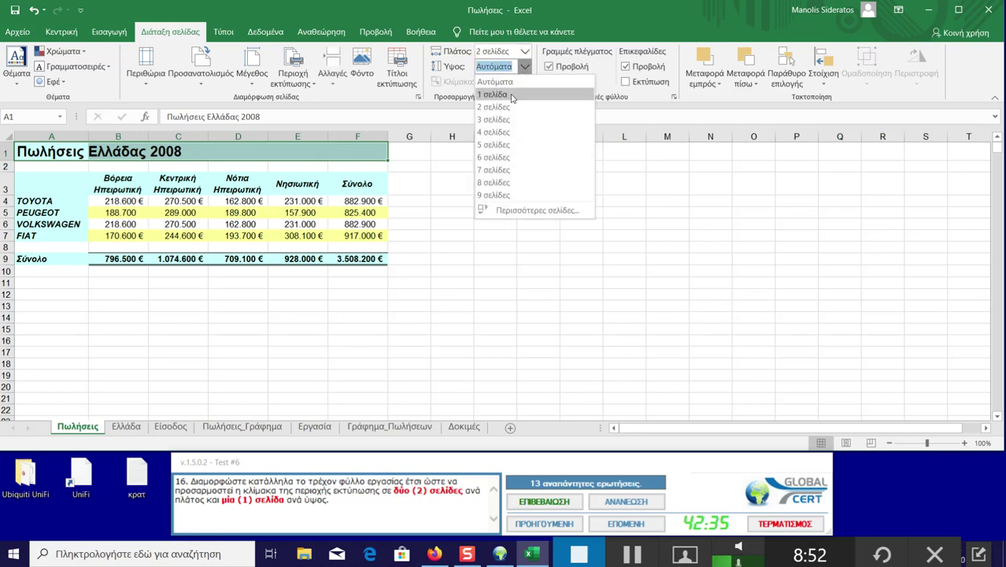
{"action": "left_click", "coordinate": [494, 94]}
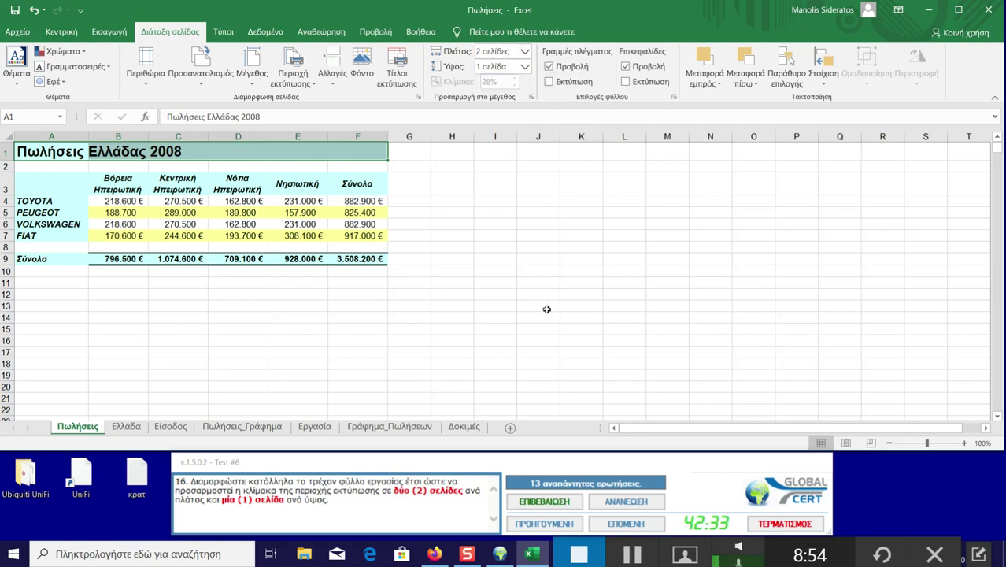
{"action": "left_click", "coordinate": [549, 502]}
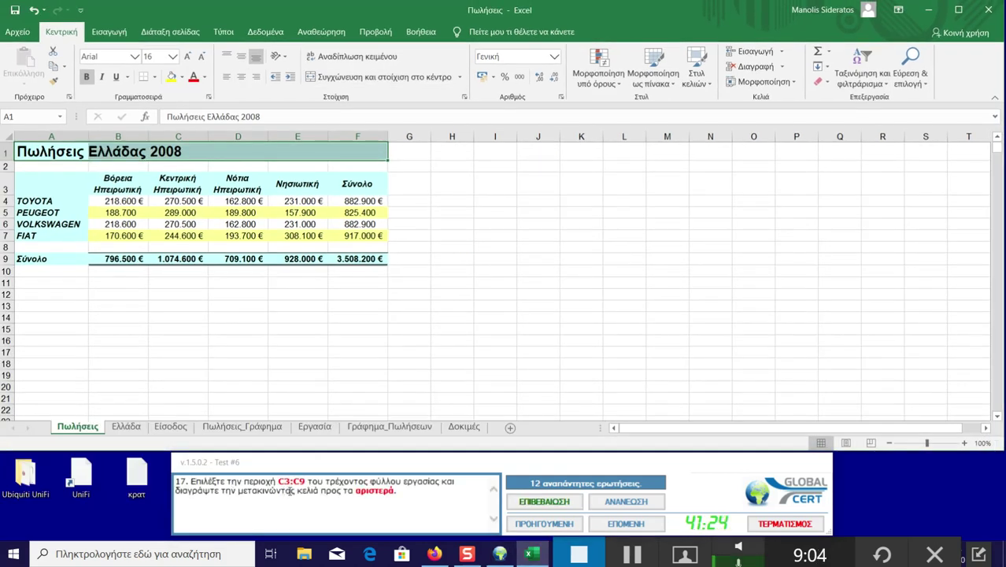
Step: Delete cells C3:C9 with the remaining cells shifting left, then submit the answer
{"action": "left_click", "coordinate": [177, 189]}
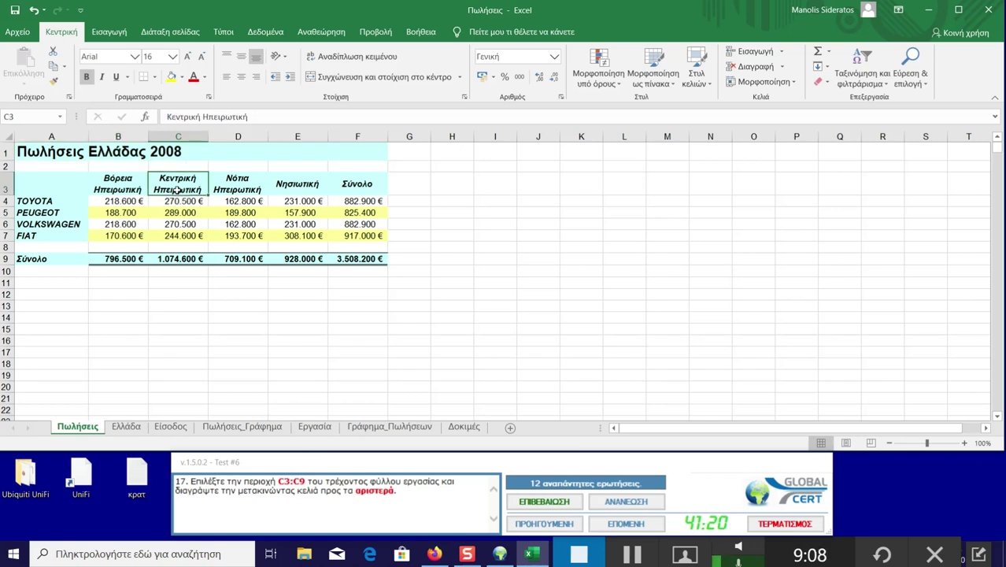
{"action": "left_click_drag", "start_coordinate": [177, 191], "coordinate": [178, 265]}
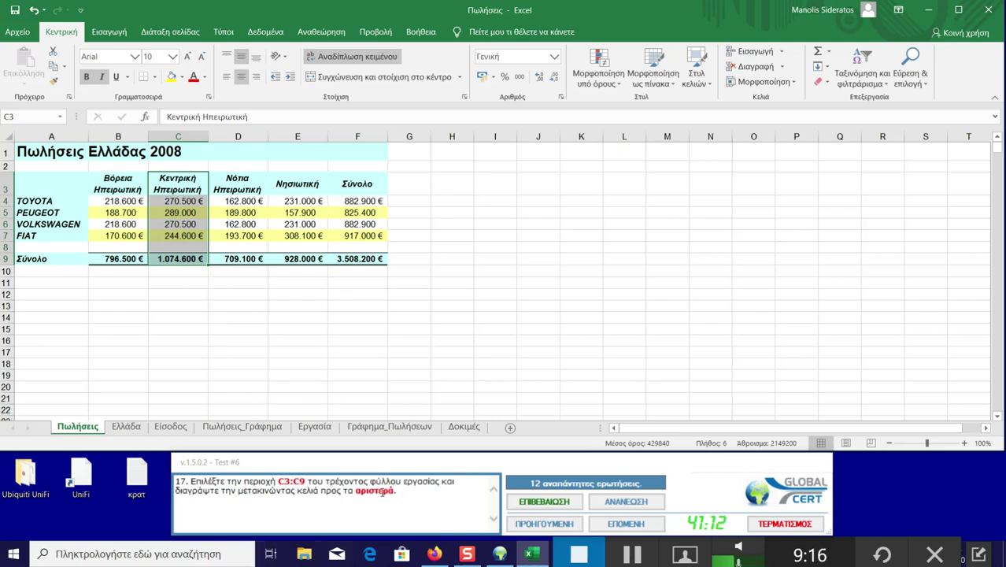
{"action": "right_click", "coordinate": [181, 226]}
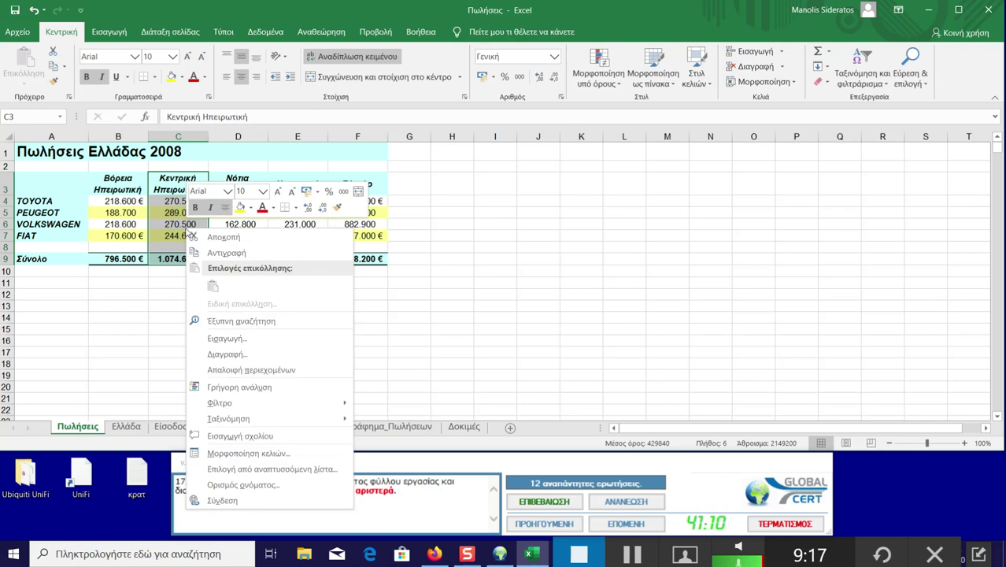
{"action": "left_click", "coordinate": [222, 353]}
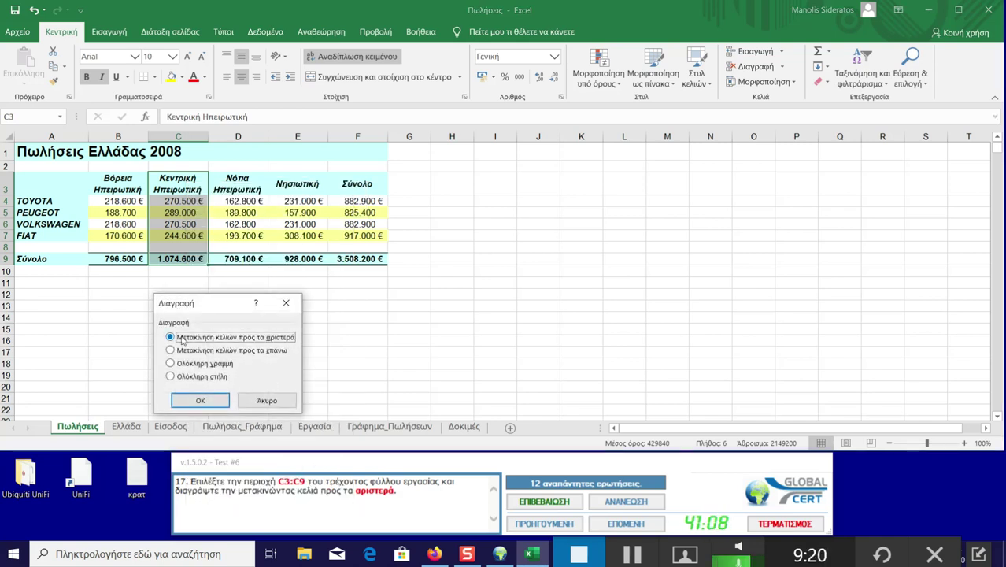
{"action": "left_click", "coordinate": [201, 399]}
{"action": "left_click", "coordinate": [357, 328]}
{"action": "left_click", "coordinate": [544, 501]}
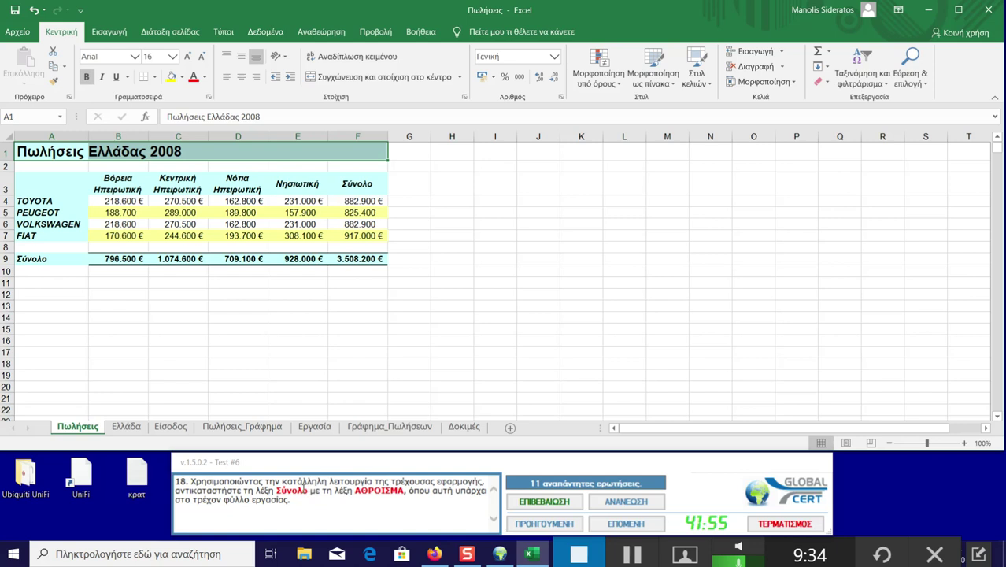
Step: Replace all three Σύνολο entries with ΑΘΡΟΙΣΜΑ via Find and Replace, then submit the answer
{"action": "double_click", "coordinate": [302, 492]}
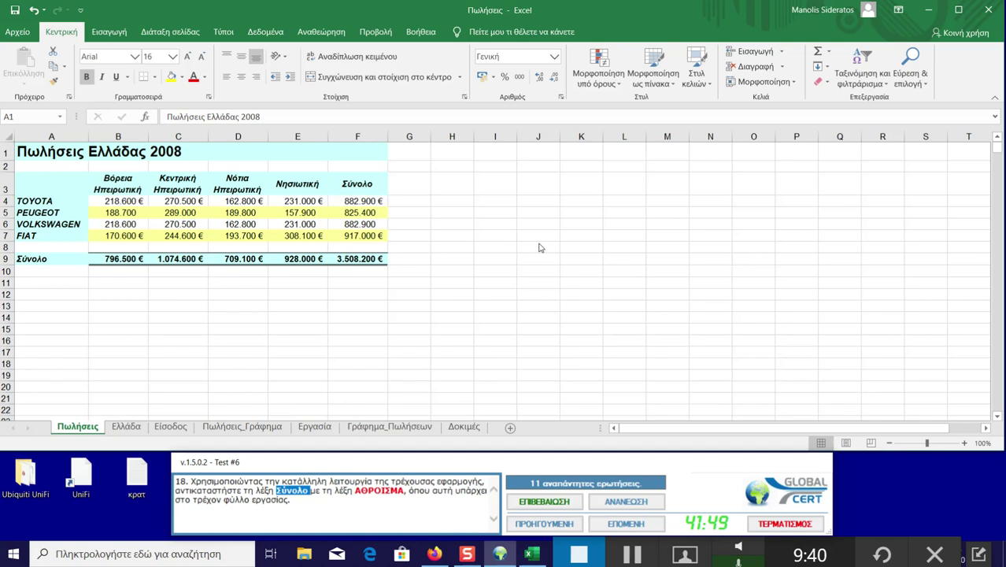
{"action": "left_click", "coordinate": [627, 557]}
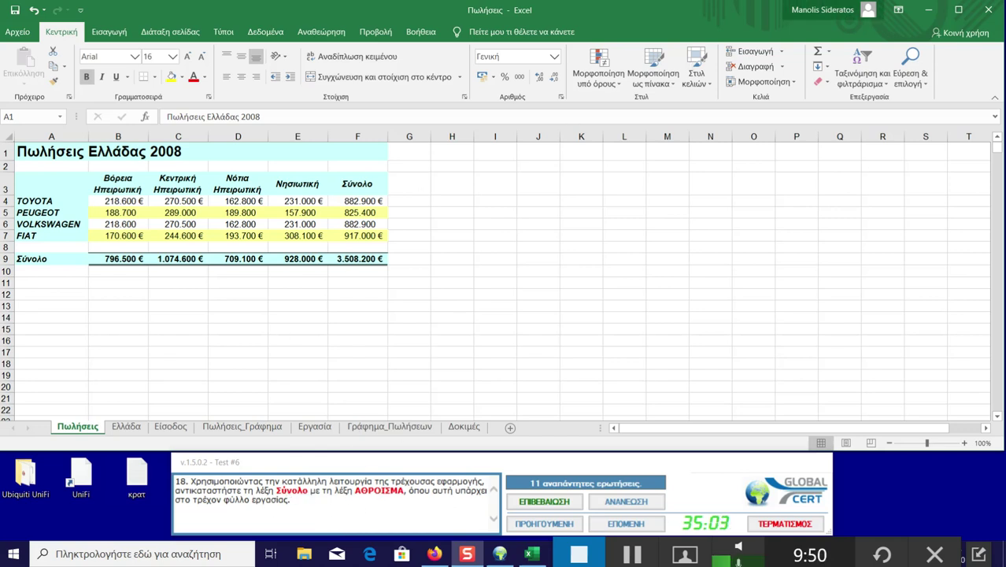
{"action": "left_click", "coordinate": [913, 81]}
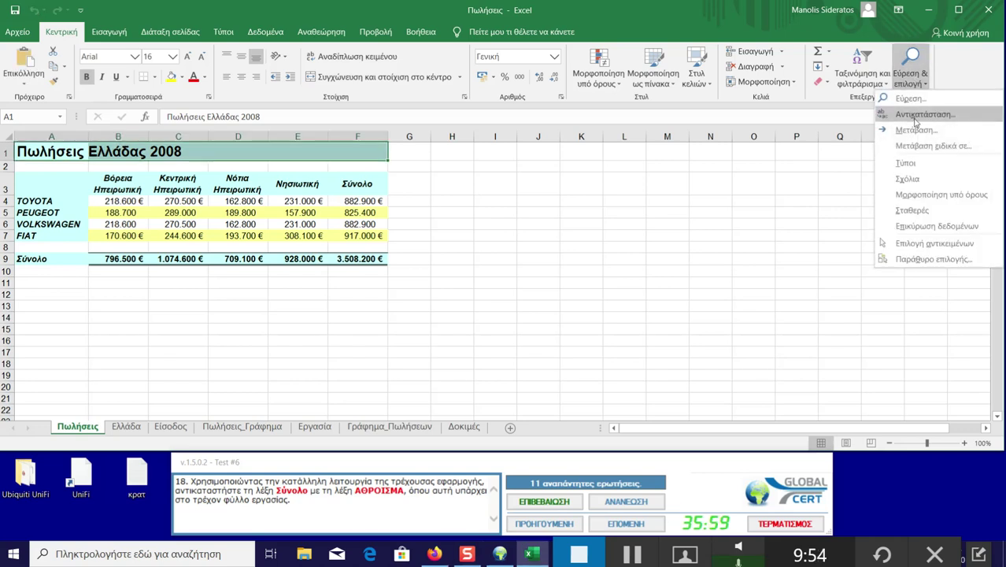
{"action": "left_click", "coordinate": [921, 115]}
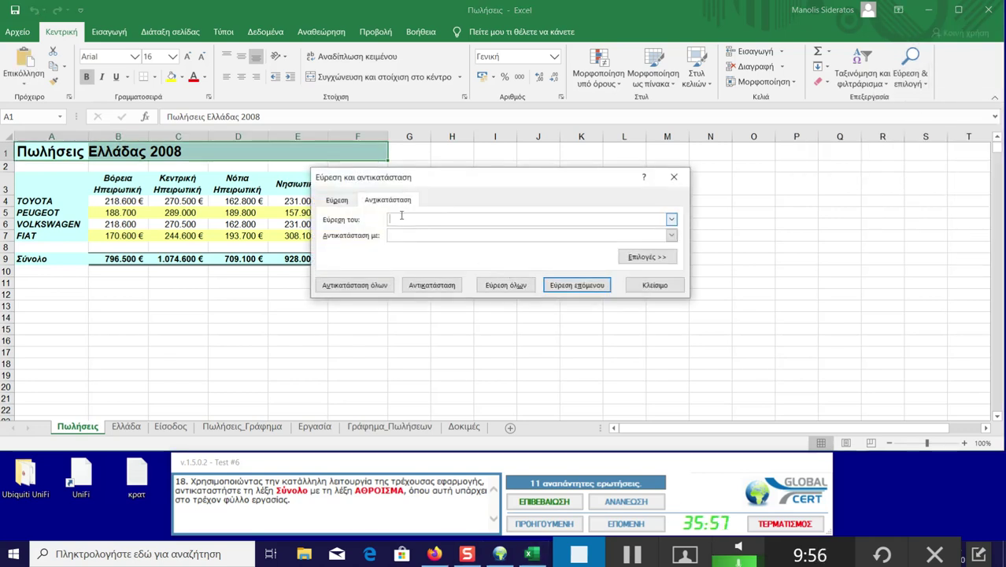
{"action": "type", "text": "Σ"}
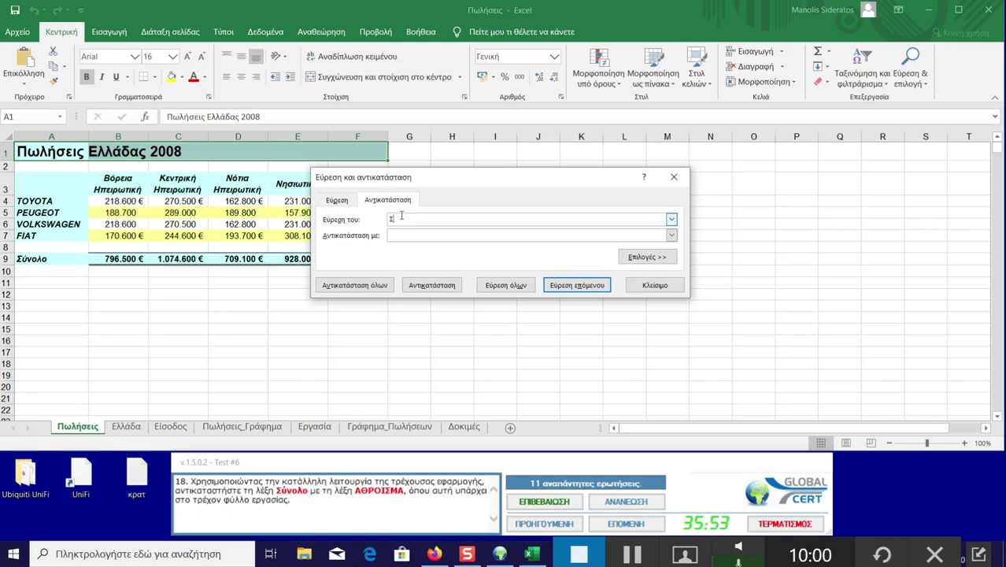
{"action": "type", "text": "ύνολο"}
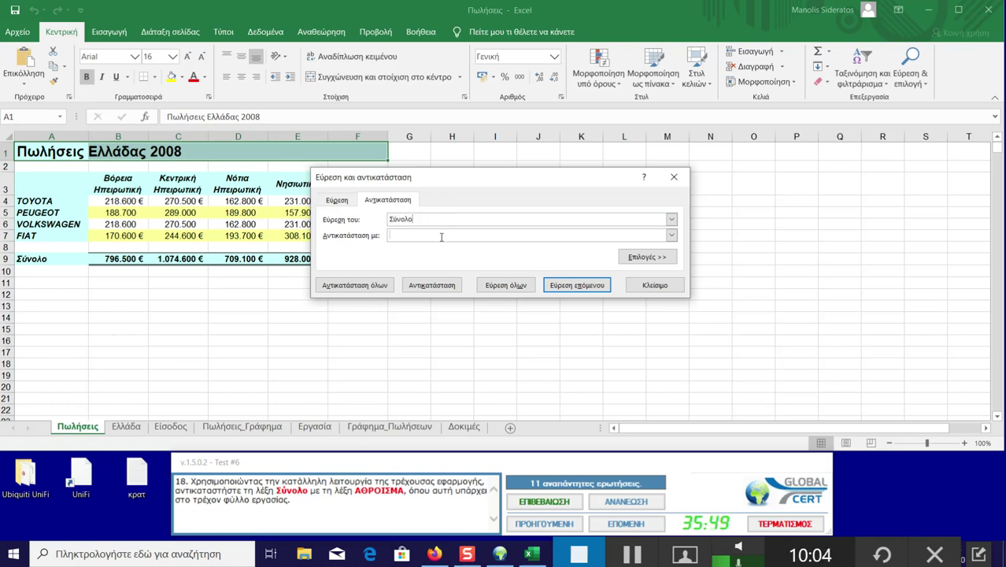
{"action": "type", "text": "Θ"}
{"action": "type", "text": "Ι"}
{"action": "type", "text": "ΜΑ"}
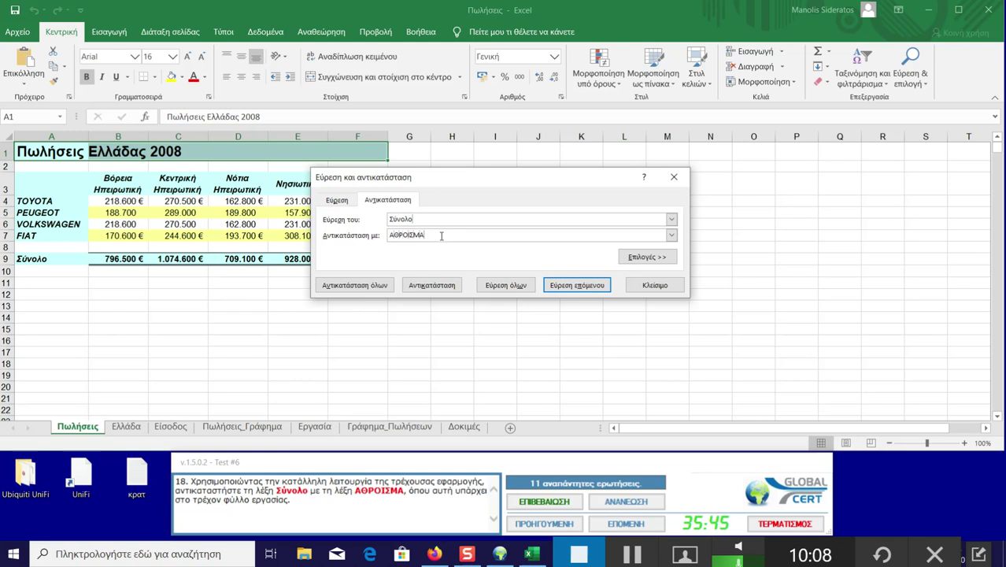
{"action": "left_click", "coordinate": [366, 288]}
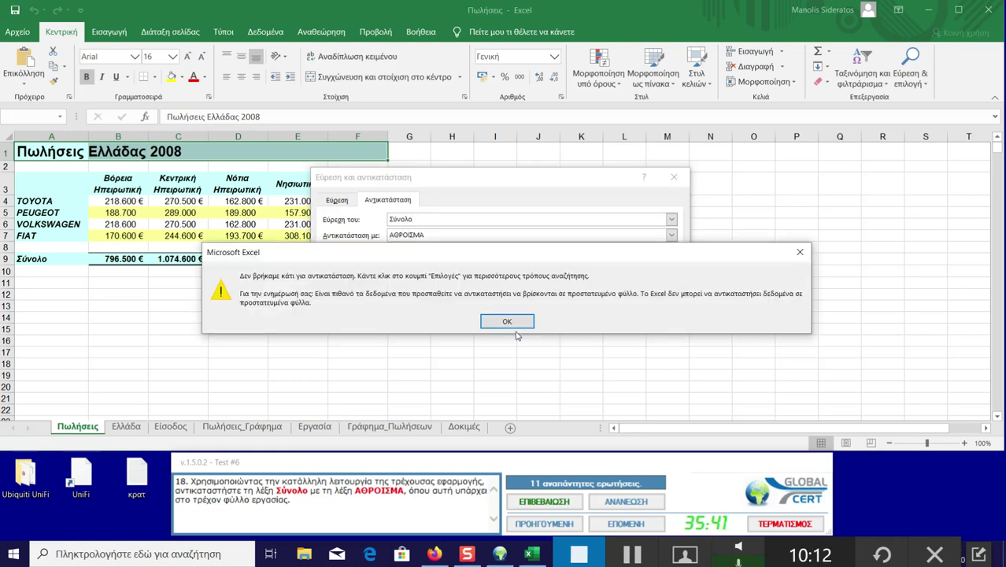
{"action": "left_click", "coordinate": [509, 322]}
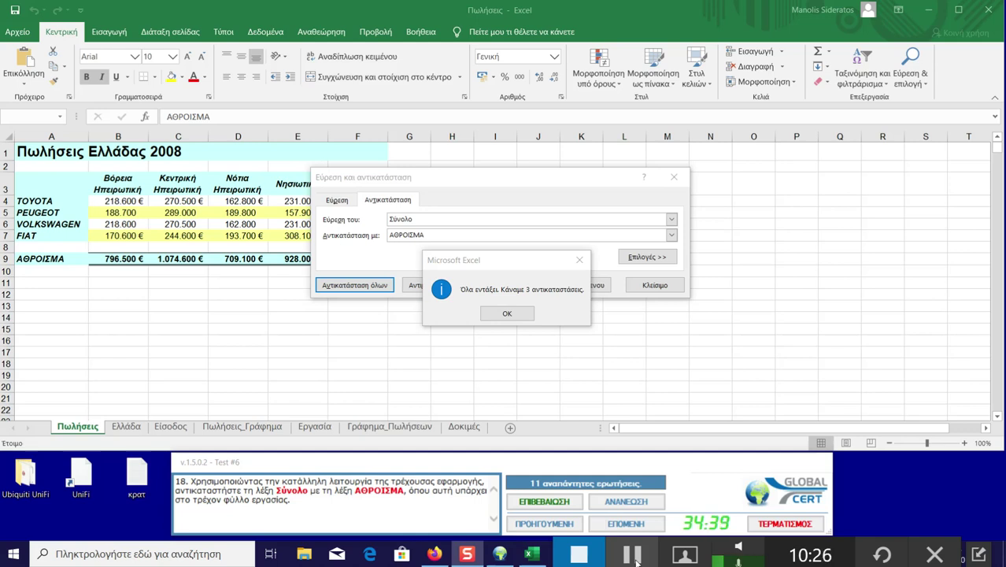
{"action": "left_click", "coordinate": [506, 314]}
{"action": "left_click", "coordinate": [667, 286]}
{"action": "left_click", "coordinate": [543, 501]}
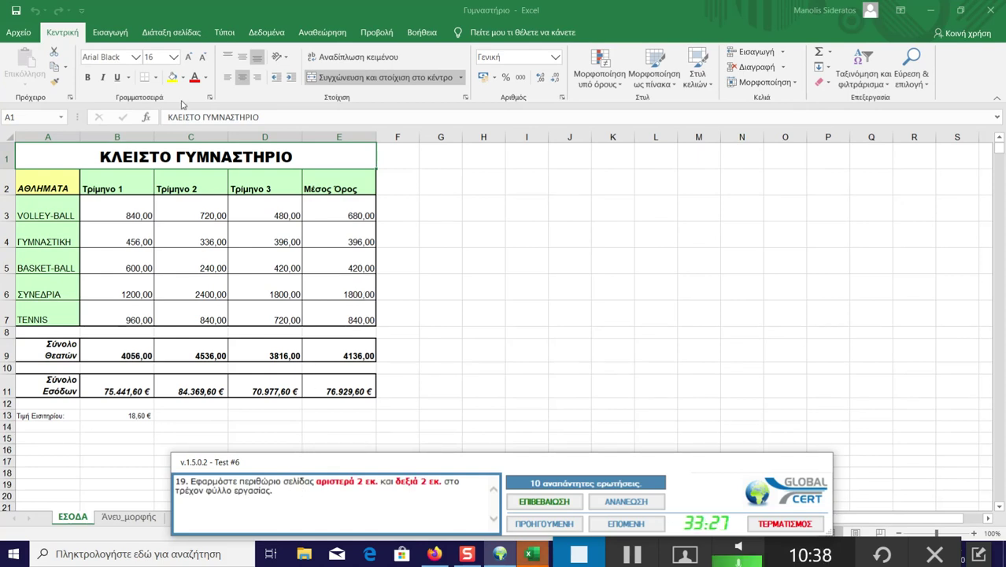
Step: Set the ΕΣΟΔΑ sheet's left and right margins to 2 cm in Custom Margins and submit
{"action": "left_click", "coordinate": [184, 33]}
{"action": "left_click", "coordinate": [185, 34]}
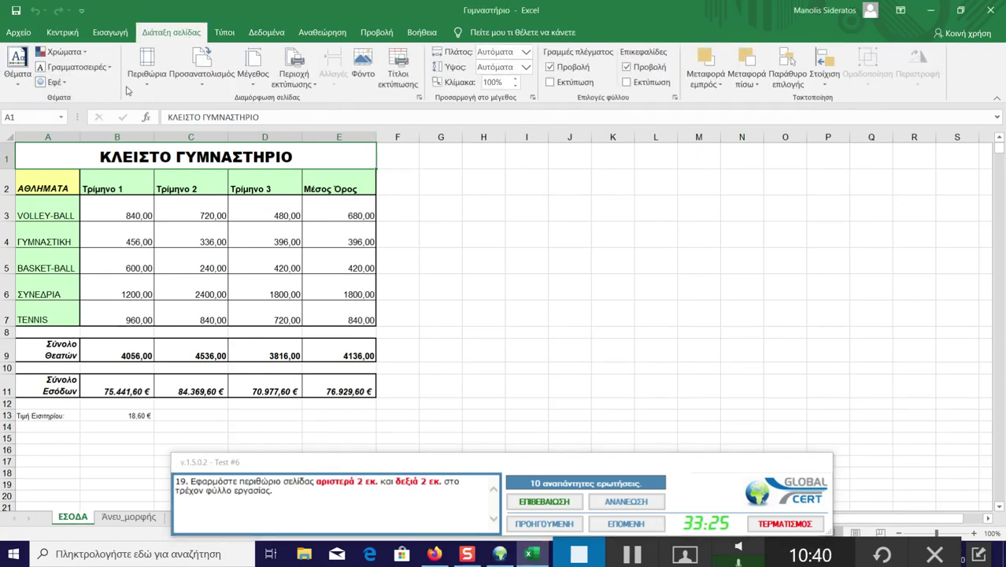
{"action": "left_click", "coordinate": [152, 85]}
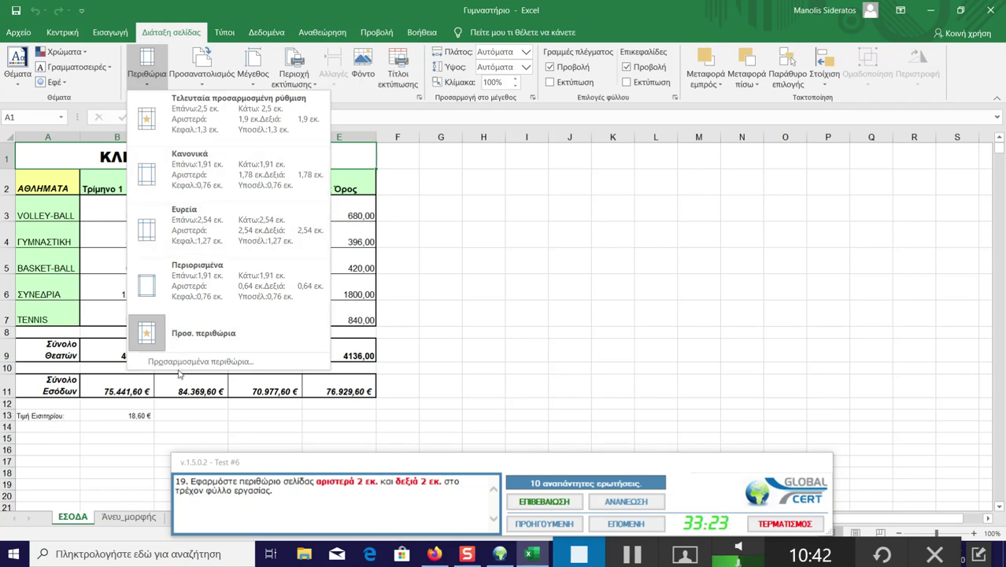
{"action": "left_click", "coordinate": [189, 361]}
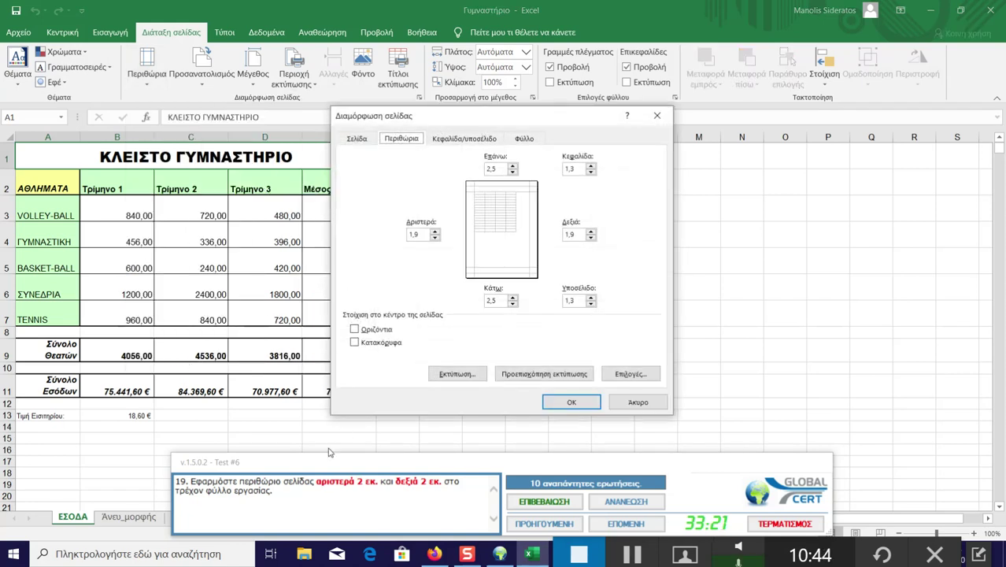
{"action": "double_click", "coordinate": [413, 234]}
{"action": "type", "text": "2"}
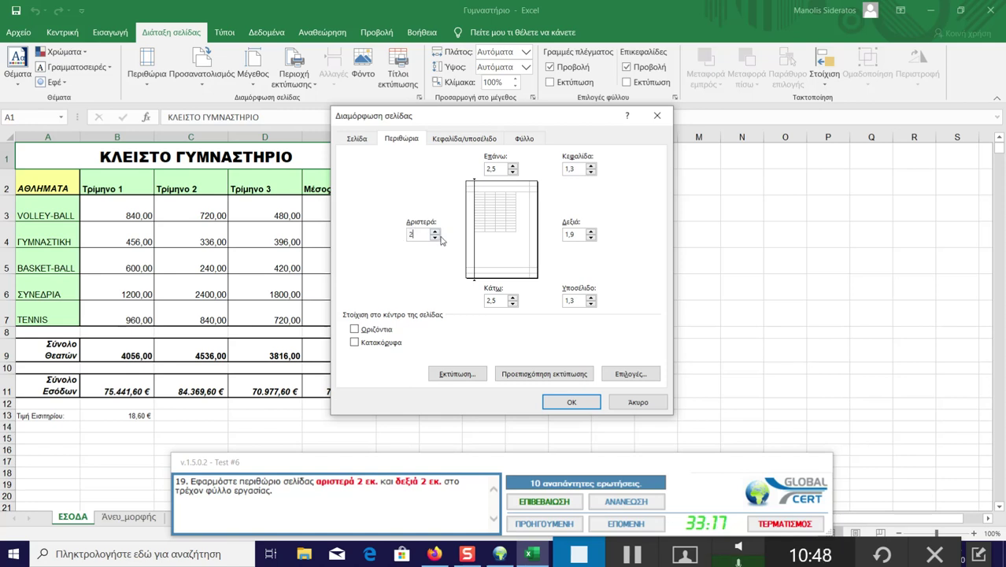
{"action": "double_click", "coordinate": [575, 235]}
{"action": "type", "text": "2"}
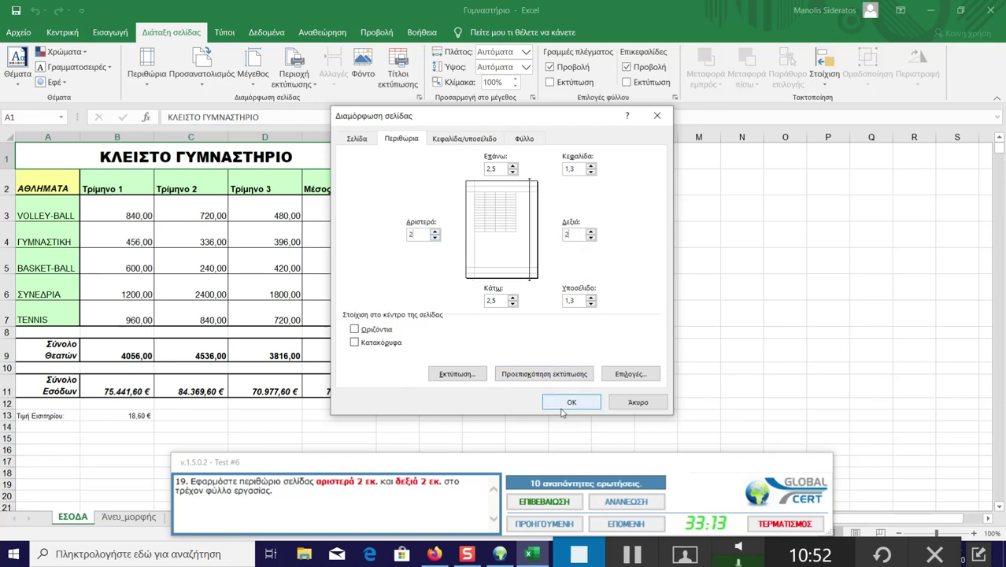
{"action": "left_click", "coordinate": [563, 407]}
{"action": "left_click", "coordinate": [627, 309]}
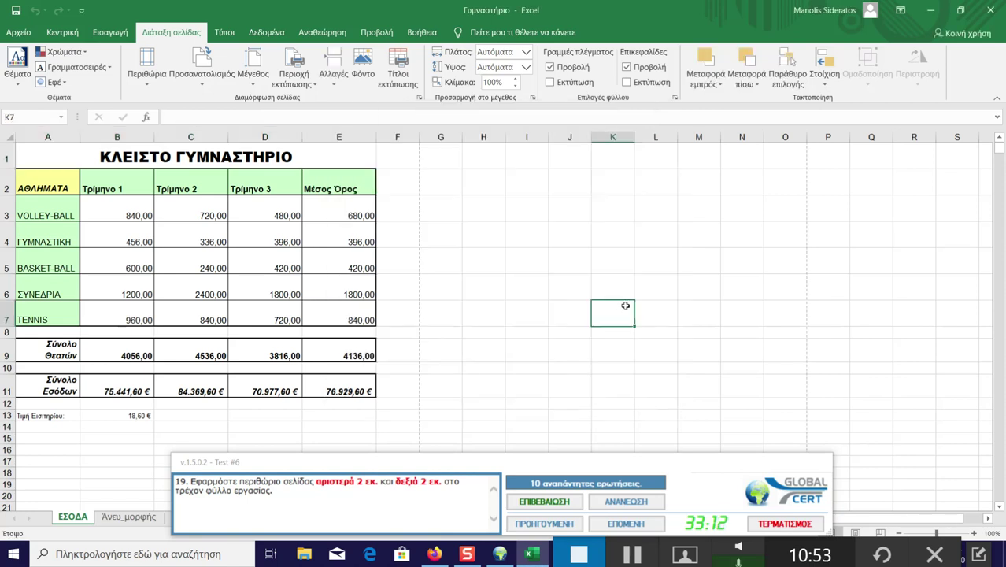
{"action": "left_click", "coordinate": [545, 501]}
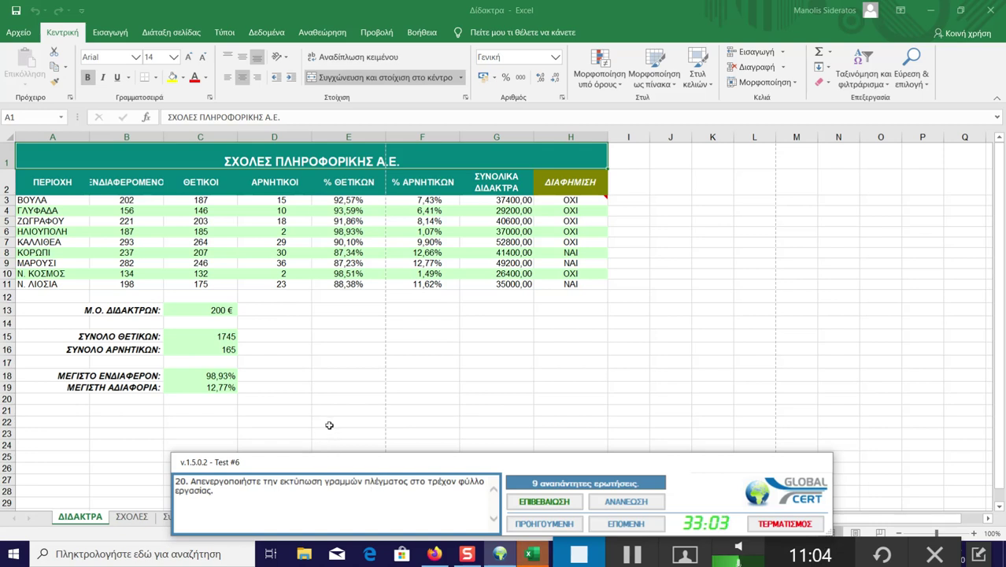
Step: Turn off Gridlines > Print for the ΔΙΔΑΚΤΡΑ sheet and submit the answer
{"action": "left_click", "coordinate": [171, 32]}
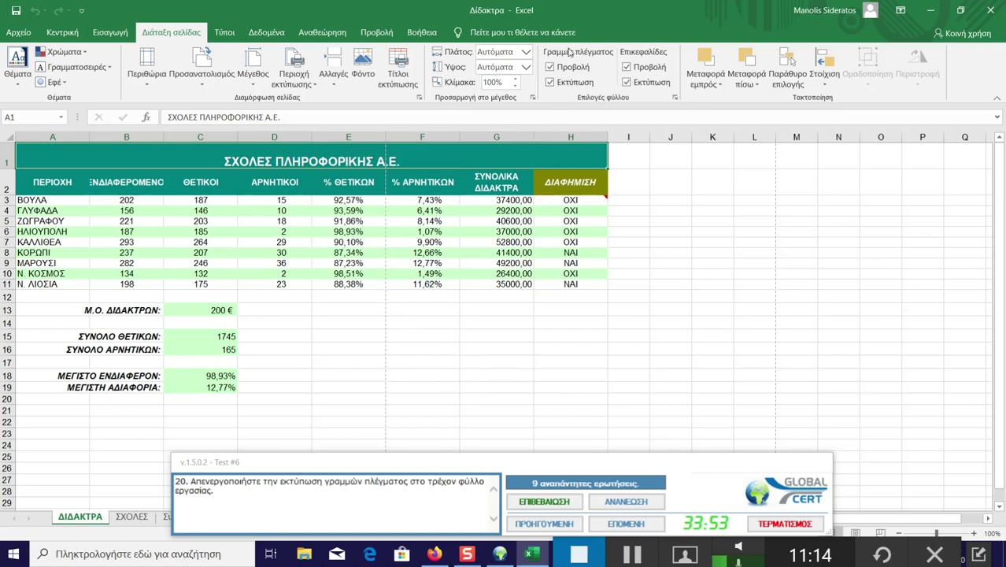
{"action": "left_click", "coordinate": [551, 82]}
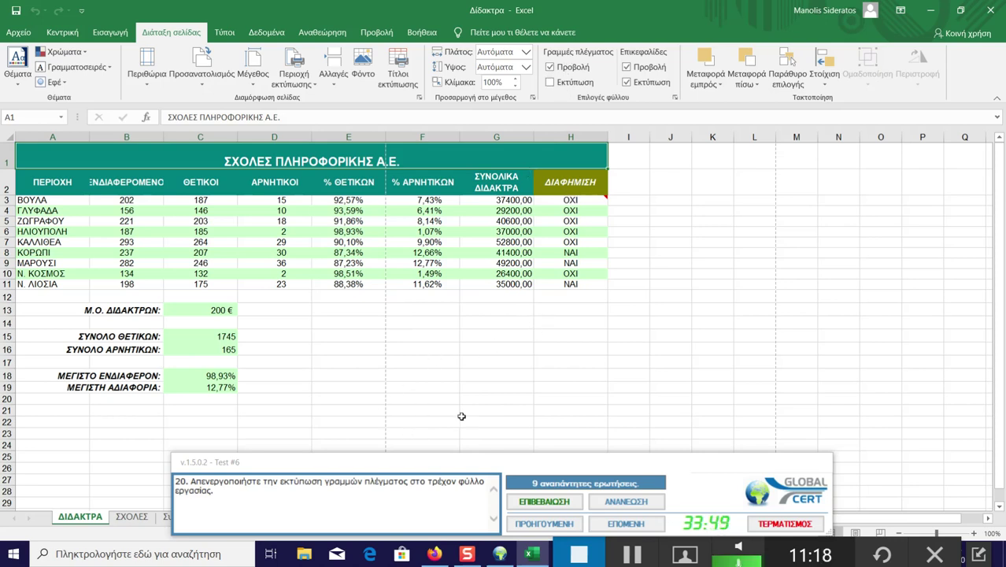
{"action": "left_click", "coordinate": [544, 501]}
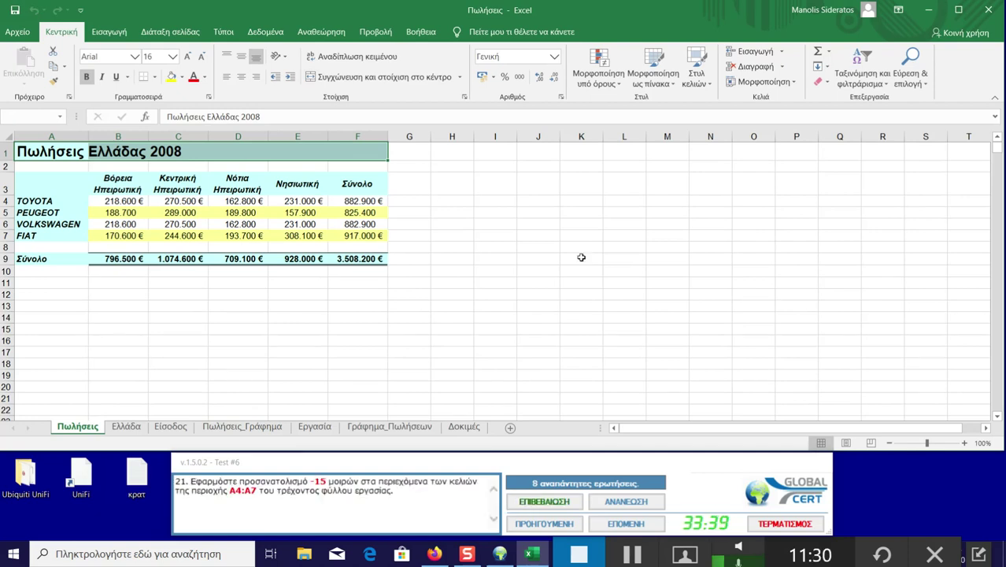
Step: Set the orientation of the car names in A4:A7 to -15 degrees in Format Cells and submit
{"action": "left_click", "coordinate": [51, 199]}
{"action": "left_click_drag", "start_coordinate": [51, 199], "coordinate": [63, 236]}
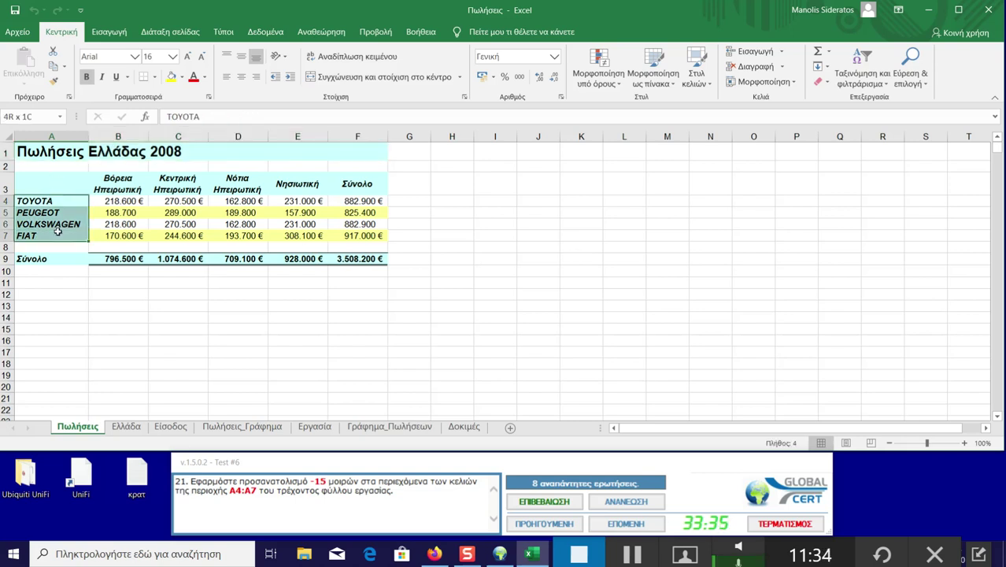
{"action": "right_click", "coordinate": [63, 236]}
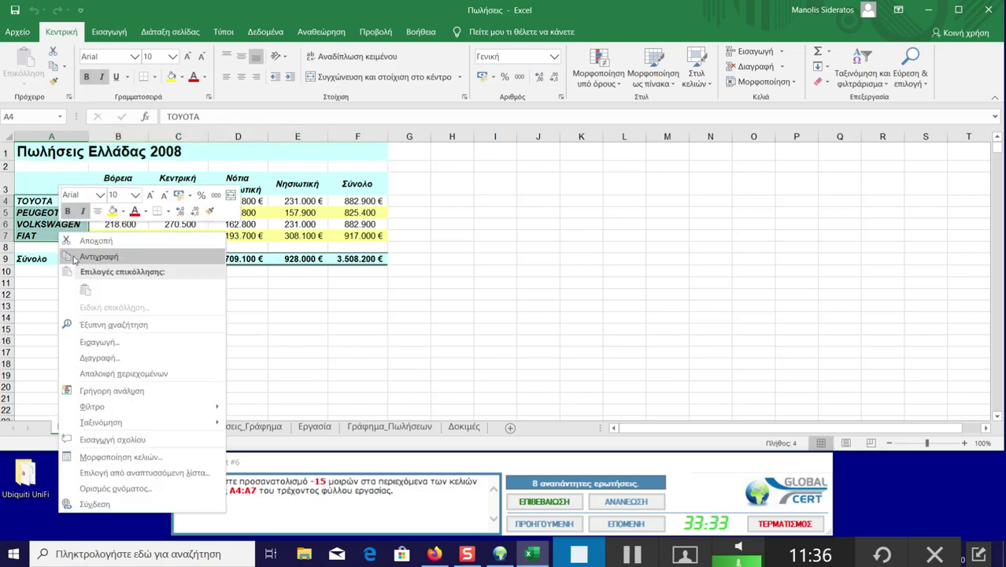
{"action": "key", "text": "Escape"}
{"action": "key", "text": "ctrl+1"}
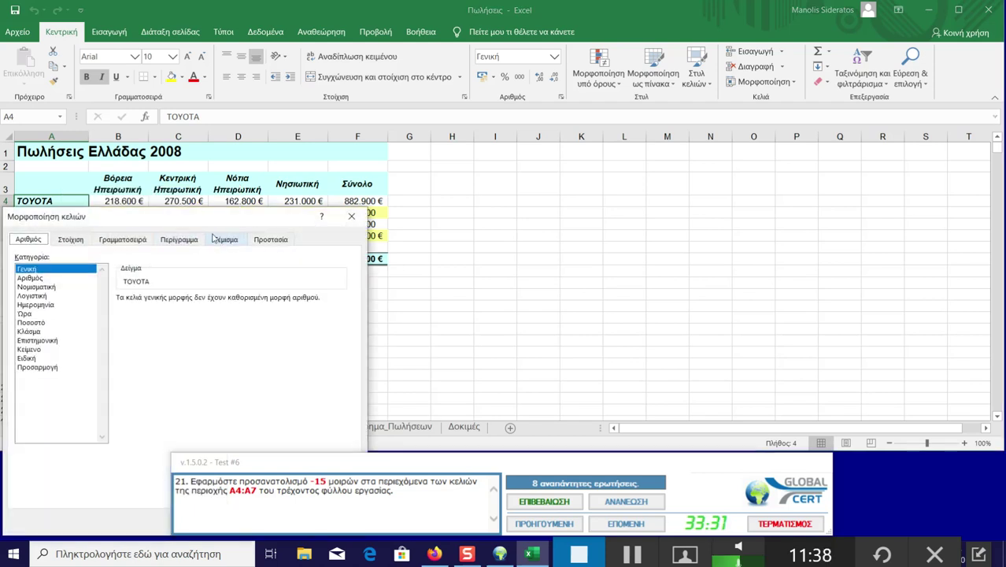
{"action": "left_click_drag", "start_coordinate": [142, 219], "coordinate": [400, 98]}
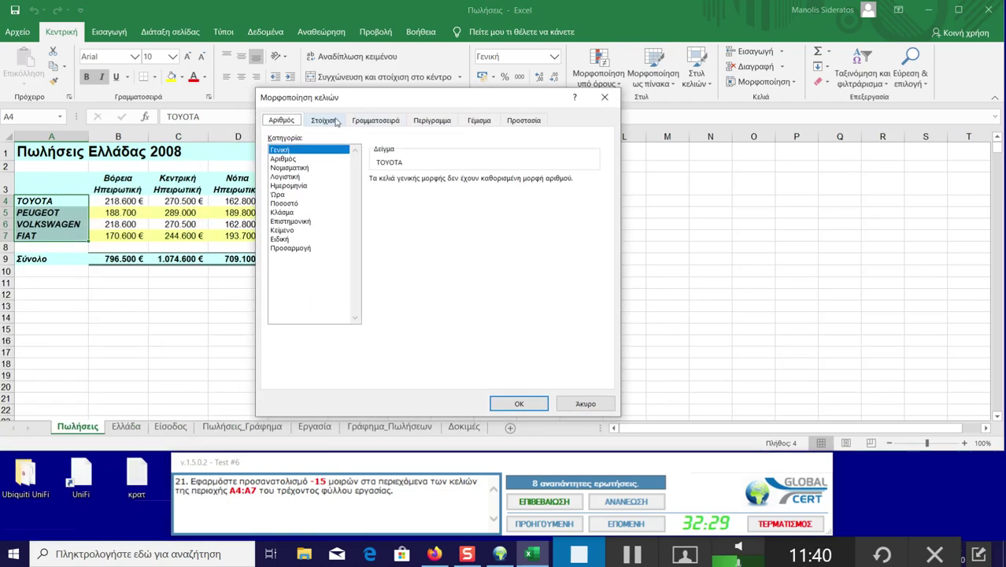
{"action": "key", "text": "ctrl+Tab"}
{"action": "double_click", "coordinate": [540, 257]}
{"action": "type", "text": "-"}
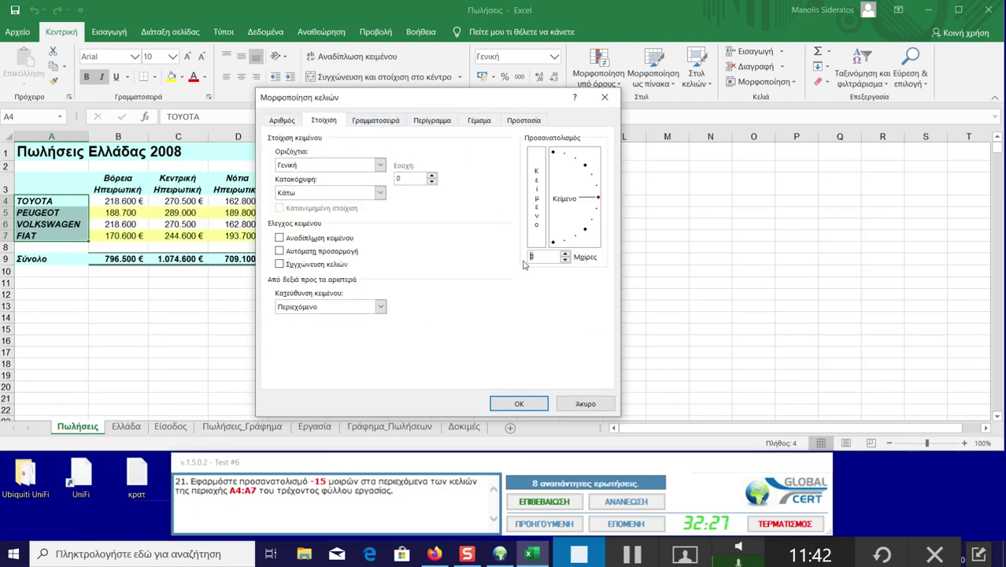
{"action": "type", "text": "15"}
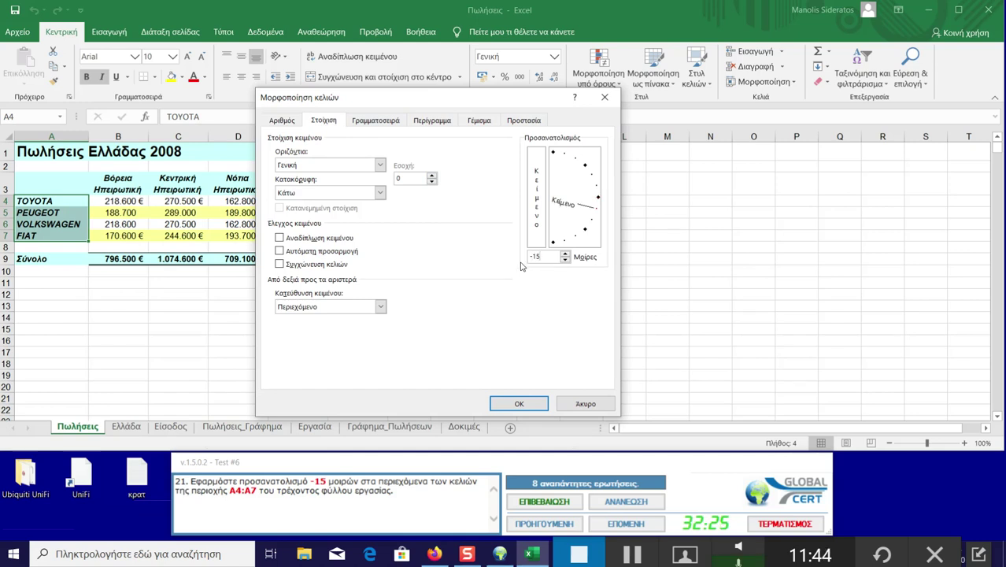
{"action": "left_click", "coordinate": [532, 402]}
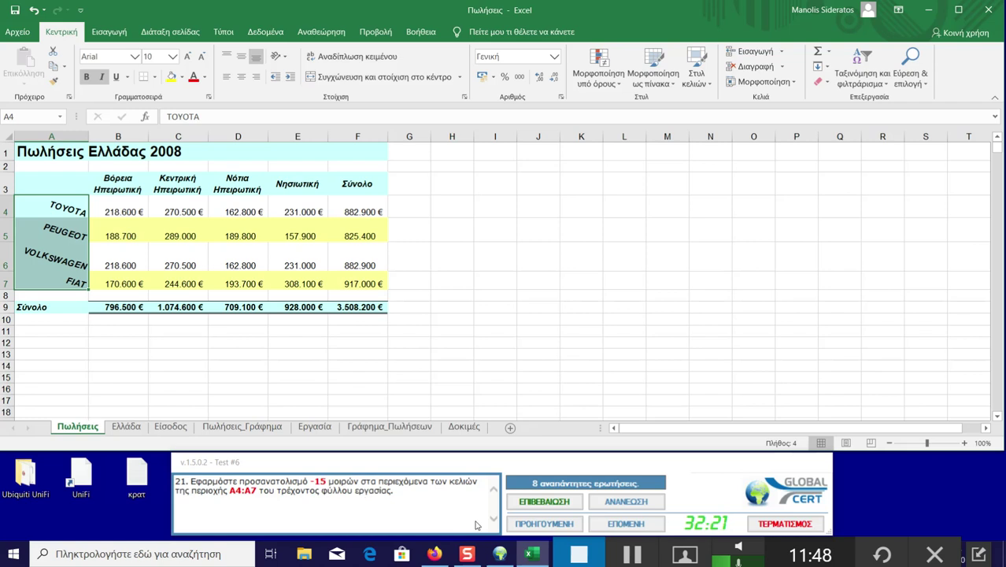
{"action": "left_click", "coordinate": [542, 506]}
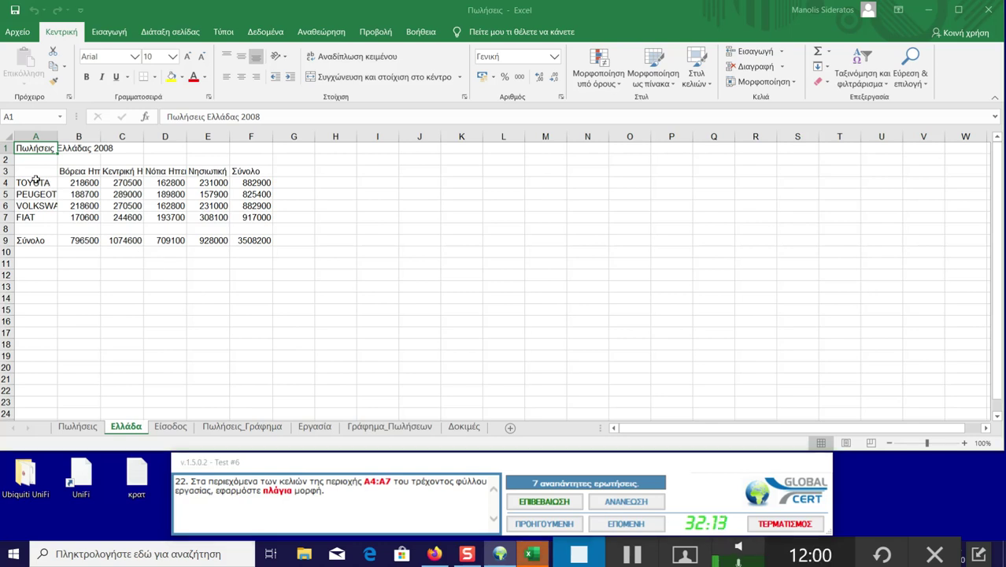
Step: Italicize the car names in A4:A7 on the Ελλάδα sheet and submit the answer
{"action": "left_click_drag", "start_coordinate": [35, 181], "coordinate": [35, 219]}
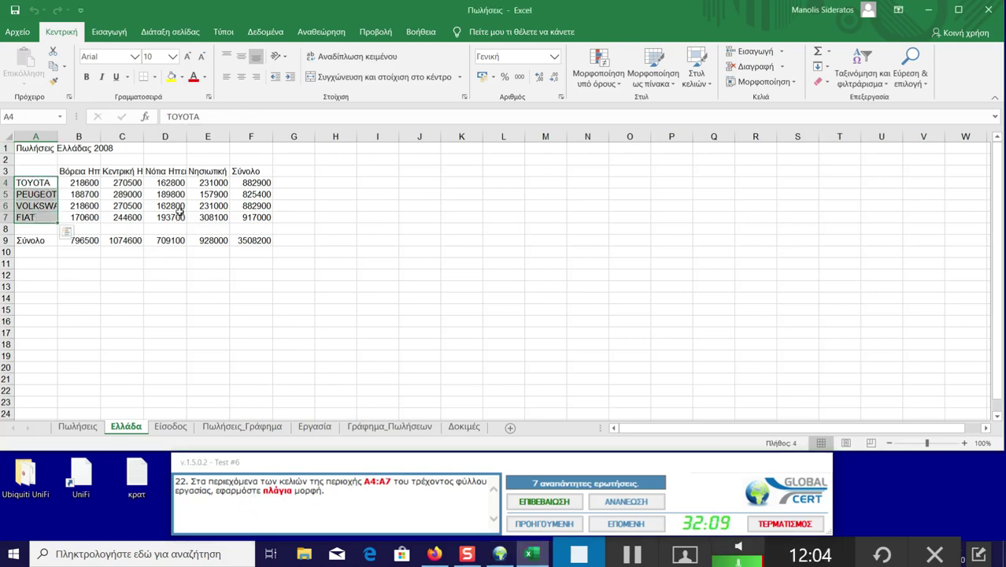
{"action": "left_click", "coordinate": [106, 84]}
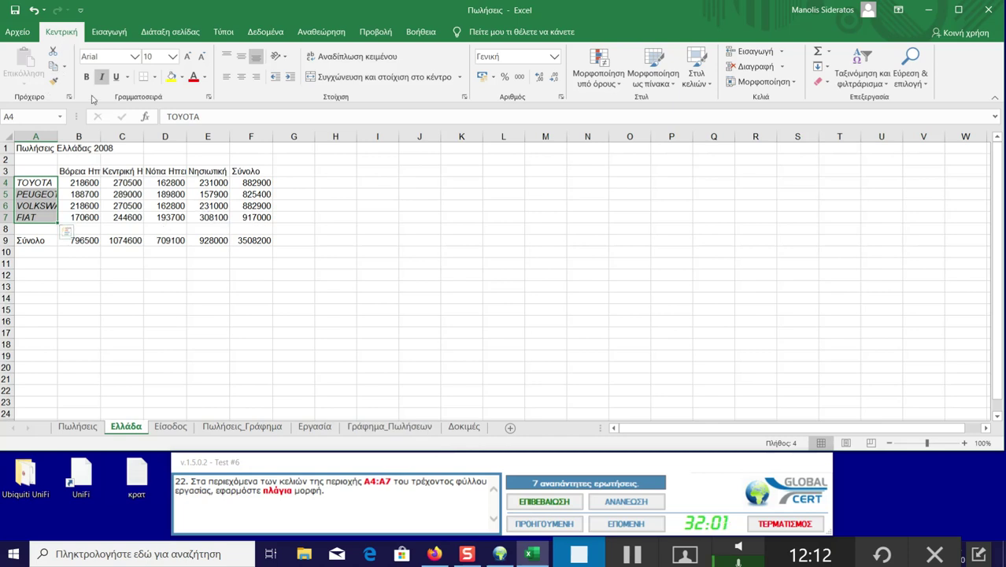
{"action": "left_click", "coordinate": [563, 506]}
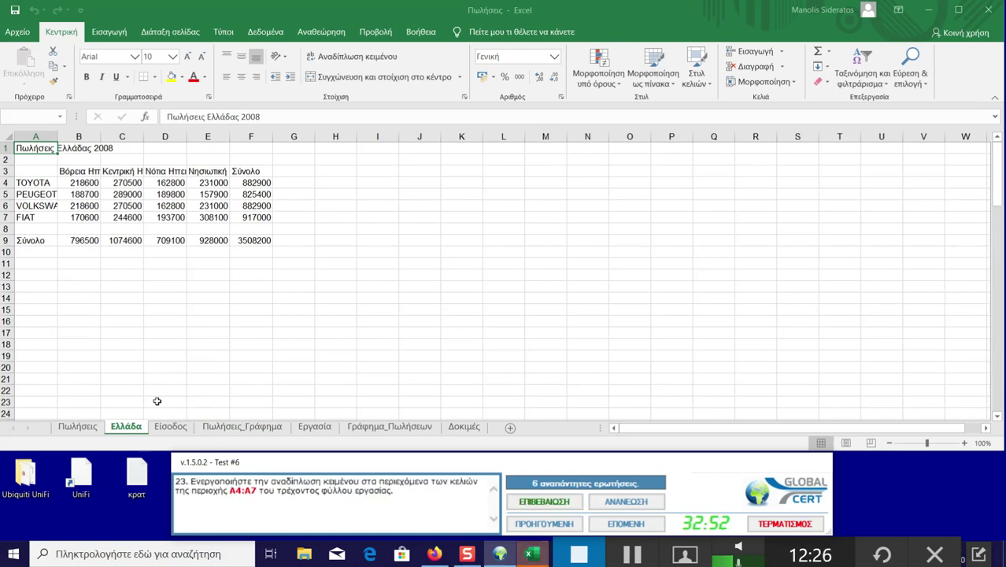
Step: Turn on Wrap Text for A4:A7 so PEUGEOT and VOLKSWAGEN wrap, then submit
{"action": "left_click_drag", "start_coordinate": [44, 182], "coordinate": [45, 217]}
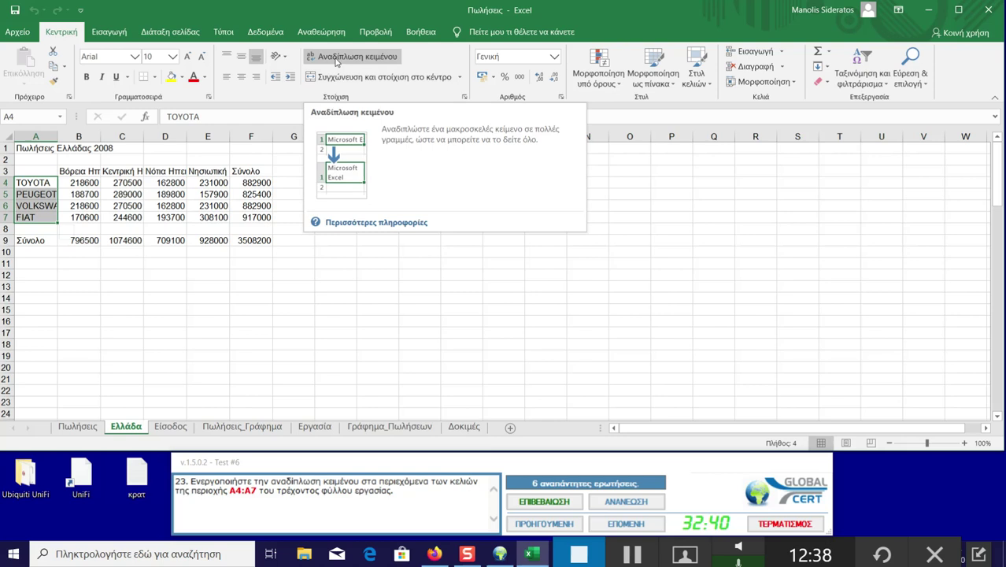
{"action": "left_click", "coordinate": [337, 59]}
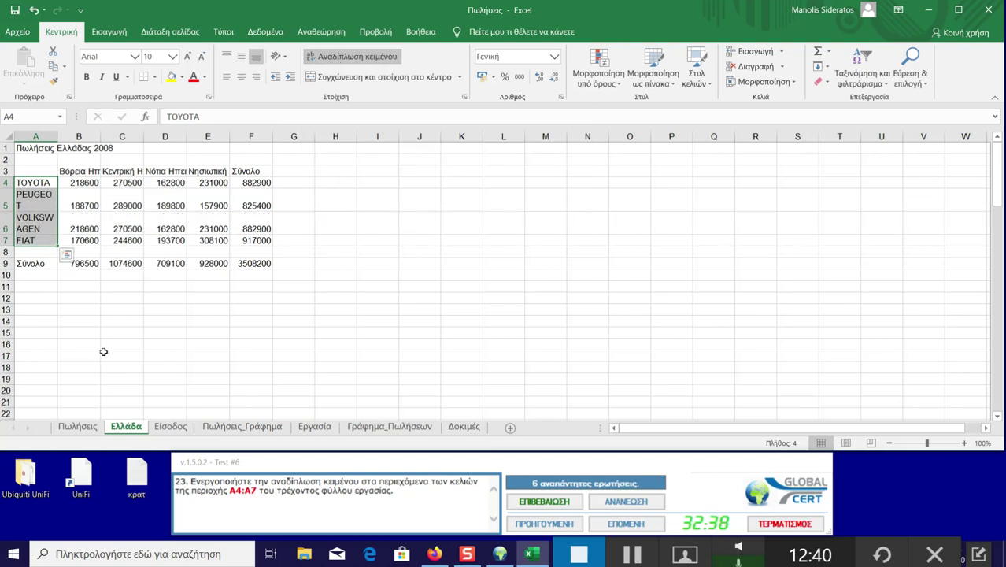
{"action": "left_click", "coordinate": [528, 503]}
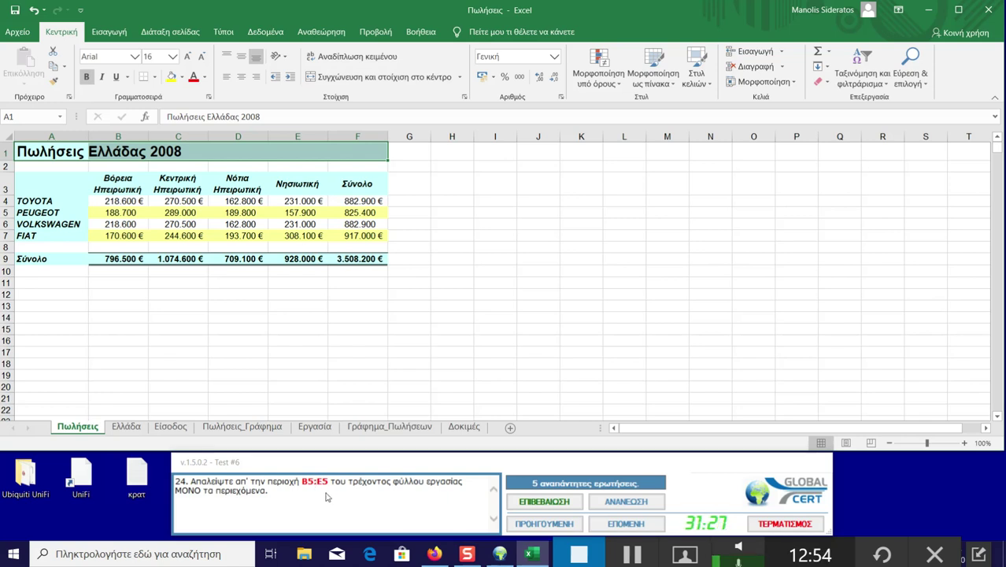
Step: Clear only the contents of PEUGEOT's B5:E5 figures, keeping formatting, and submit
{"action": "left_click", "coordinate": [125, 214]}
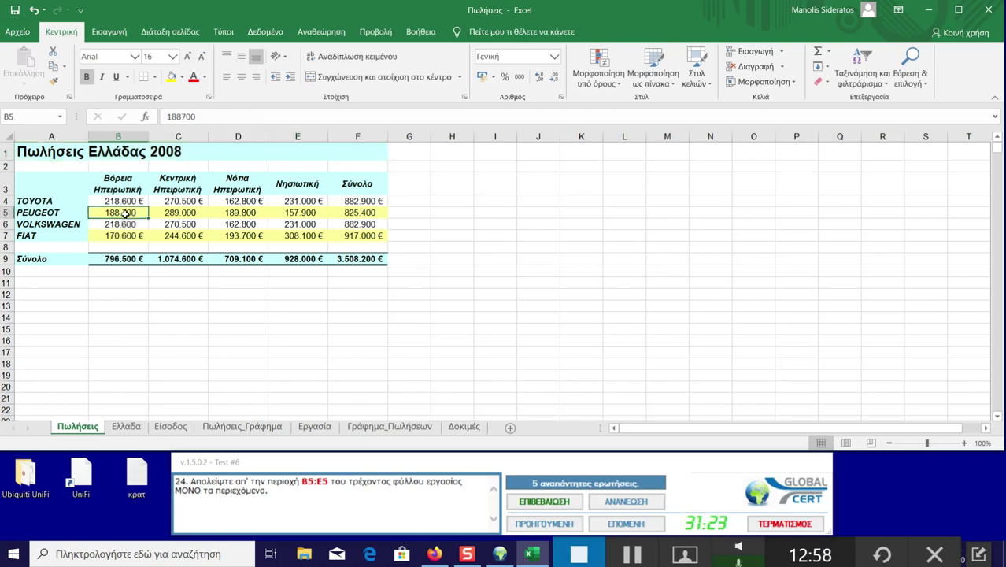
{"action": "left_click_drag", "start_coordinate": [125, 214], "coordinate": [293, 212]}
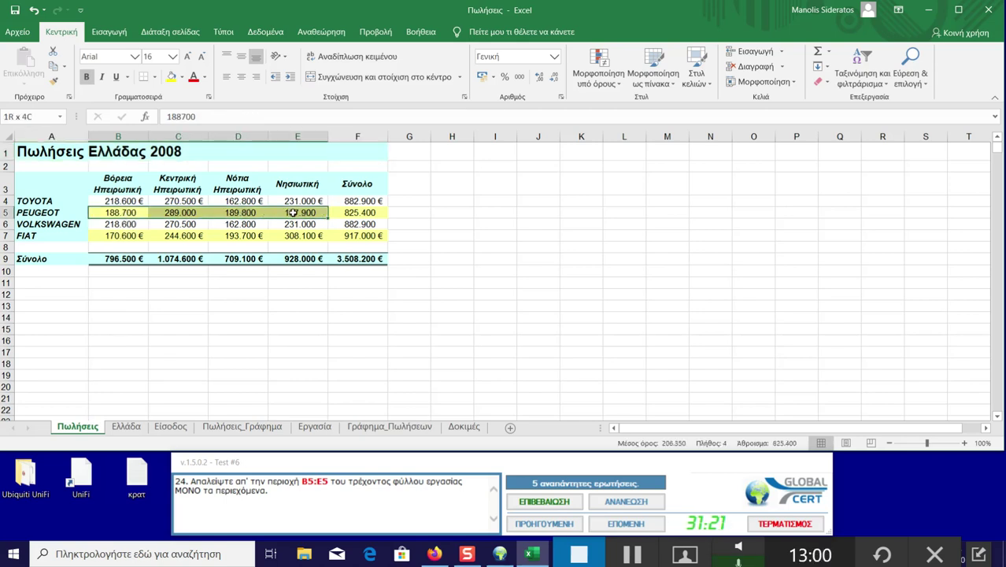
{"action": "left_click_drag", "start_coordinate": [293, 213], "coordinate": [292, 212]}
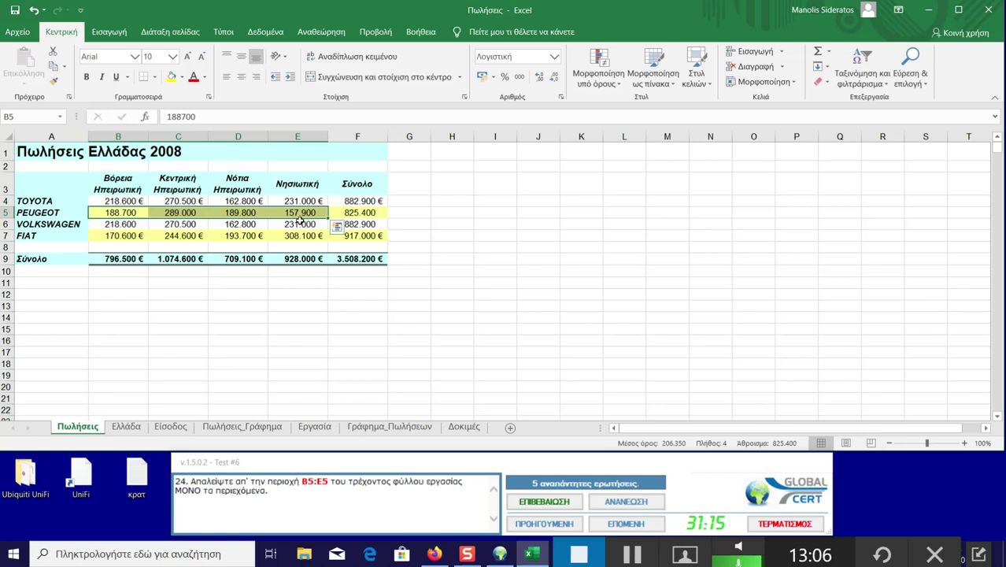
{"action": "key", "text": "Delete"}
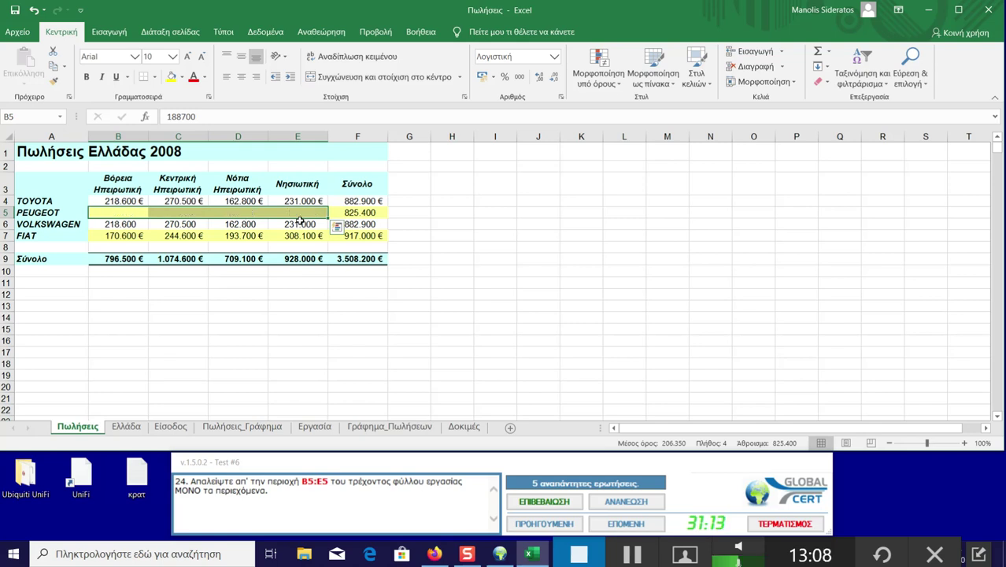
{"action": "left_click", "coordinate": [422, 276]}
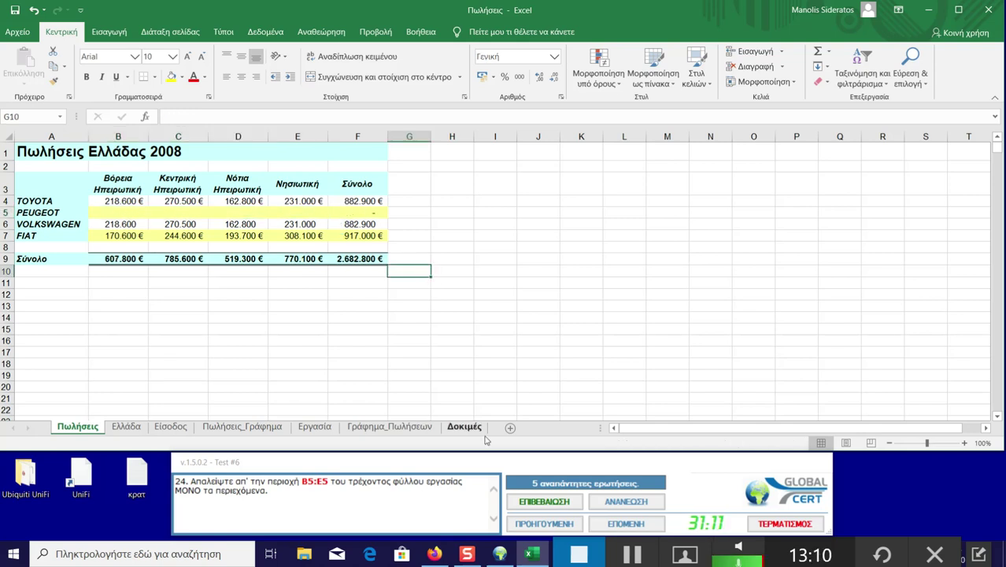
{"action": "left_click", "coordinate": [543, 501]}
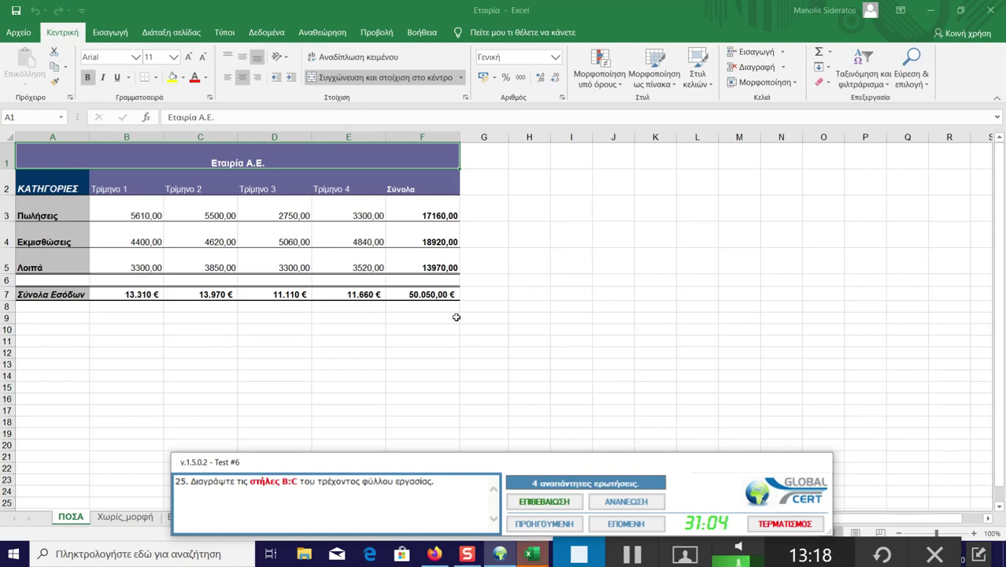
Step: Delete columns B:C via the column-header Διαγραφή command and submit the answer
{"action": "left_click_drag", "start_coordinate": [140, 138], "coordinate": [189, 137]}
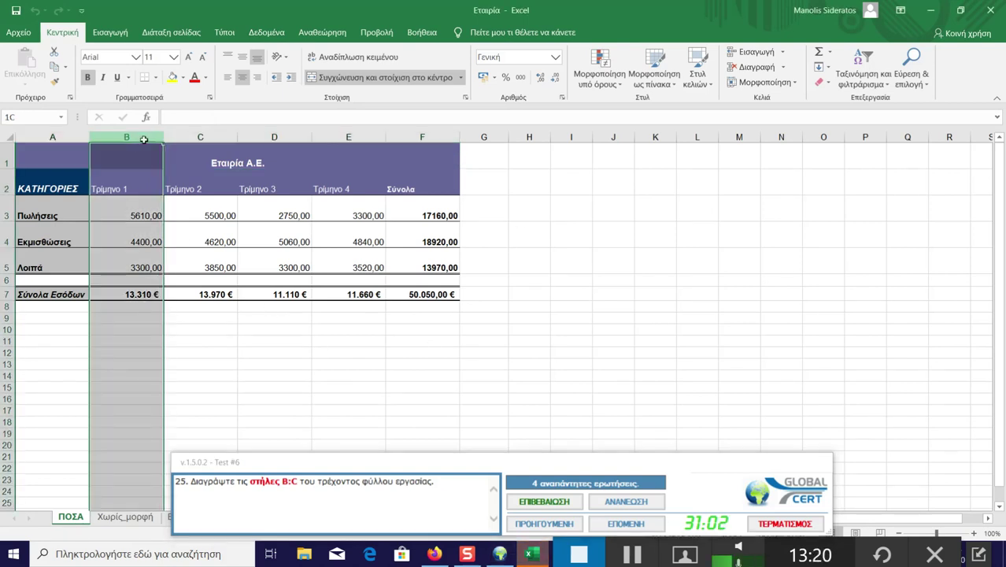
{"action": "right_click", "coordinate": [189, 137]}
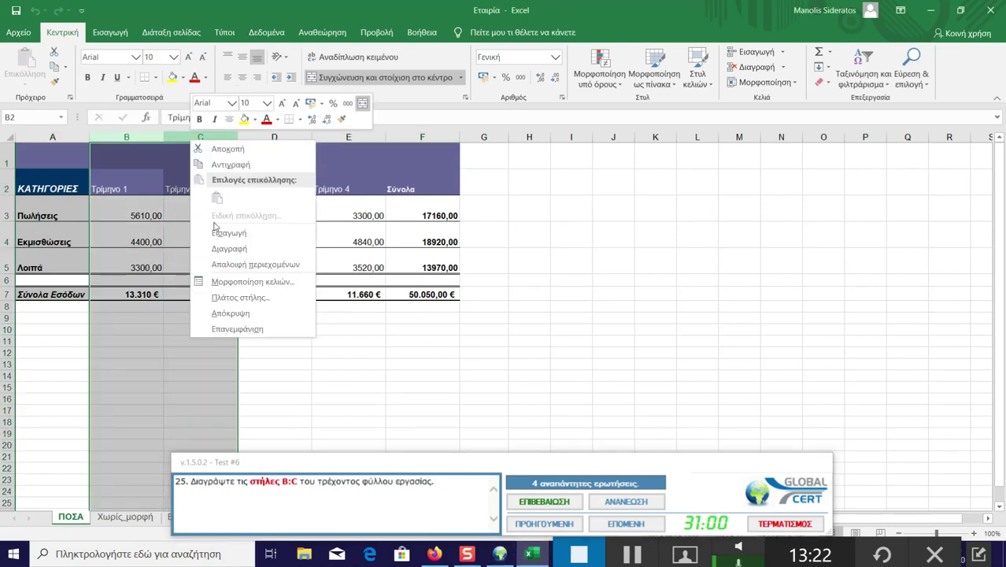
{"action": "left_click", "coordinate": [224, 247]}
{"action": "left_click", "coordinate": [537, 502]}
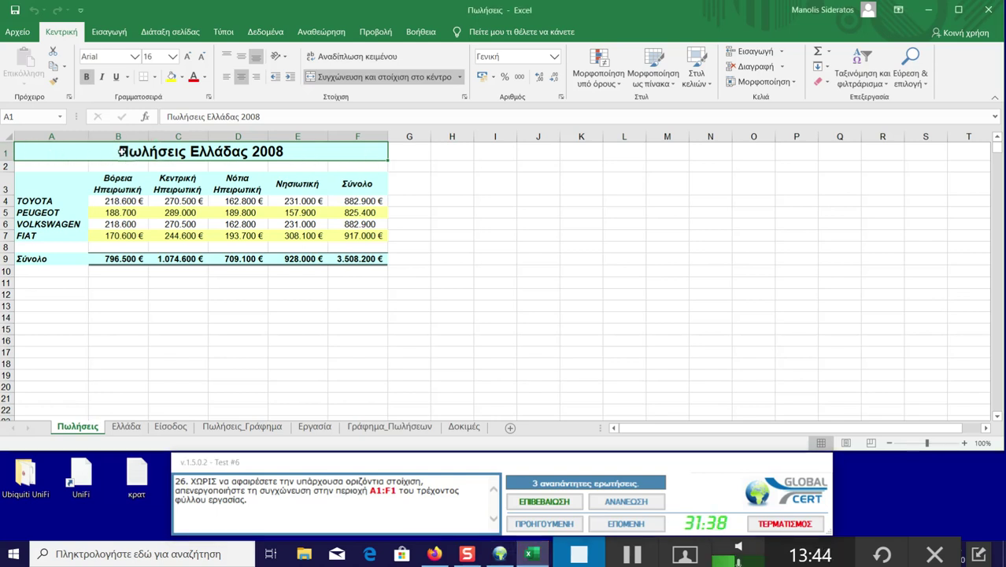
Step: Apply Unmerge Cells to the Πωλήσεις title A1:F1 and submit the answer
{"action": "left_click", "coordinate": [462, 78]}
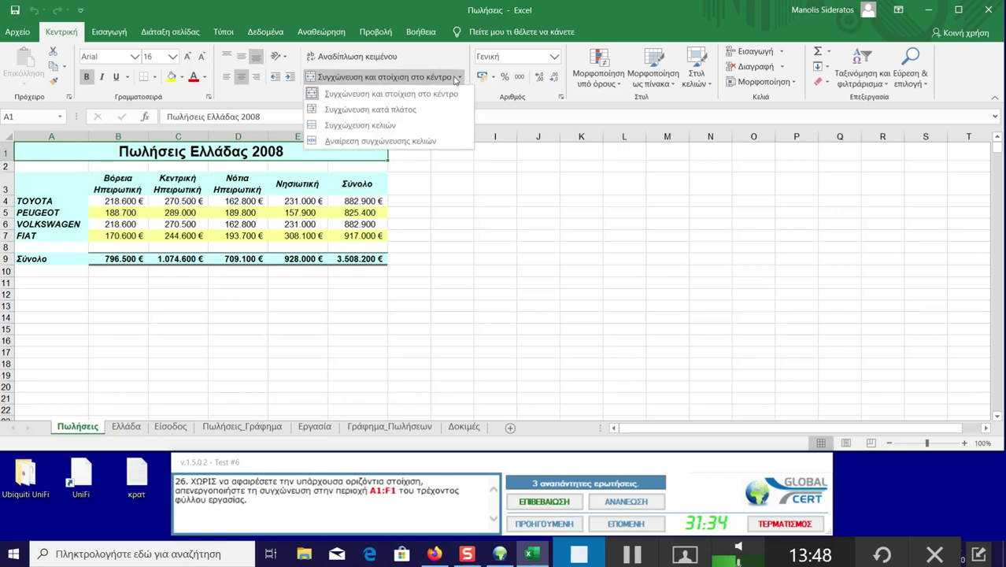
{"action": "left_click", "coordinate": [373, 141]}
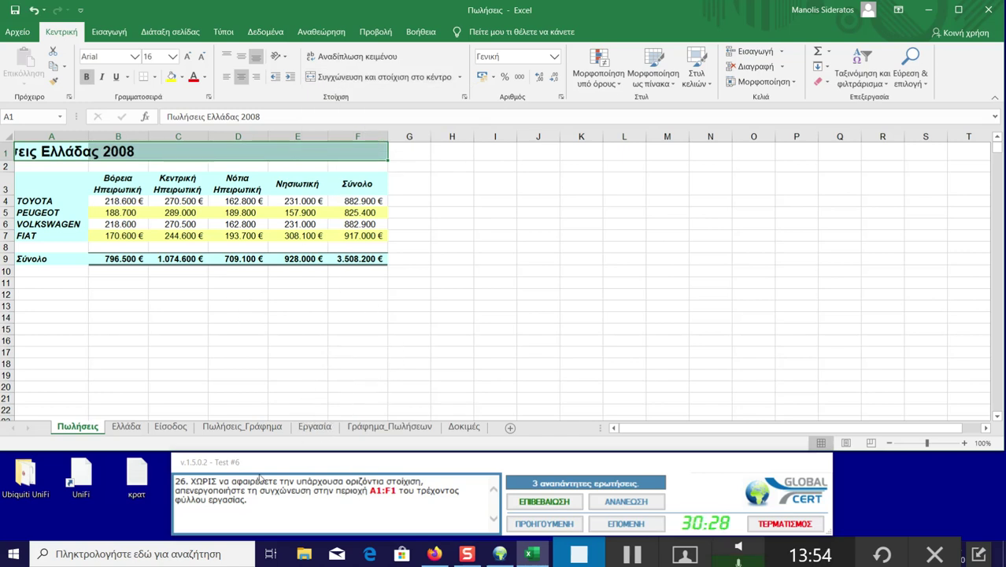
{"action": "left_click", "coordinate": [543, 501]}
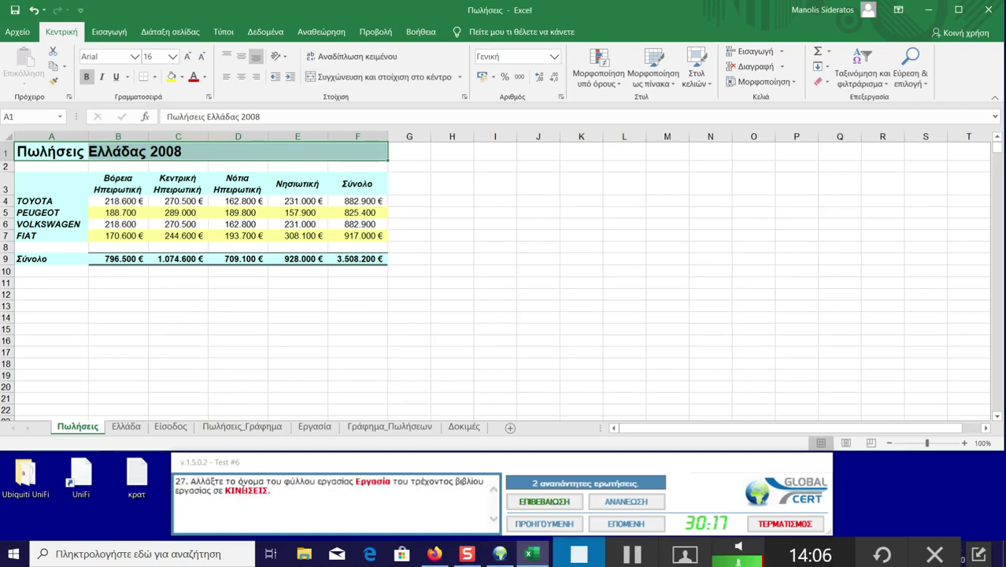
Step: Rename the Εργασία tab to ΚΙΝΗΣΕΙΣ using the name copied from the question, then submit
{"action": "double_click", "coordinate": [244, 491]}
{"action": "key", "text": "ctrl+c"}
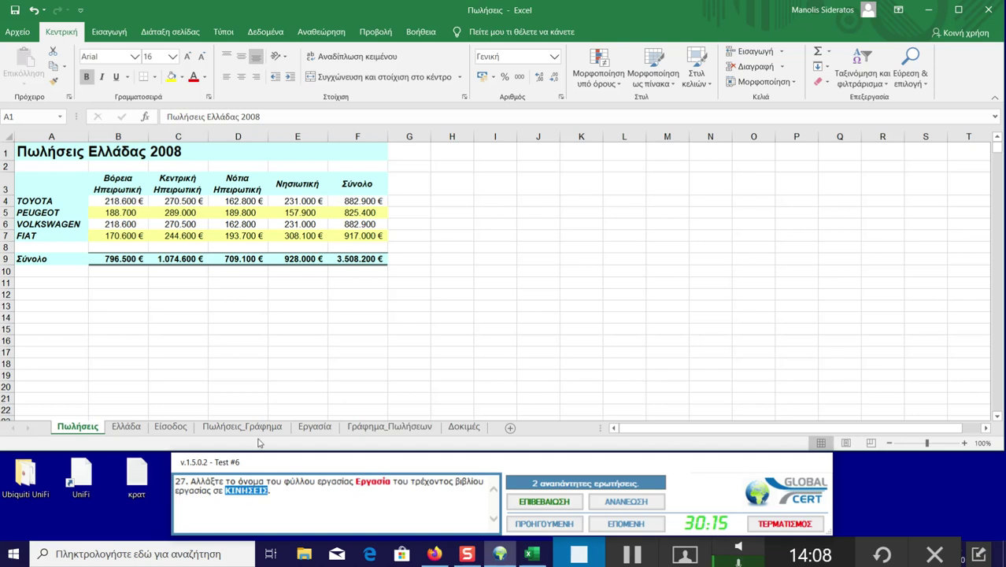
{"action": "right_click", "coordinate": [323, 427]}
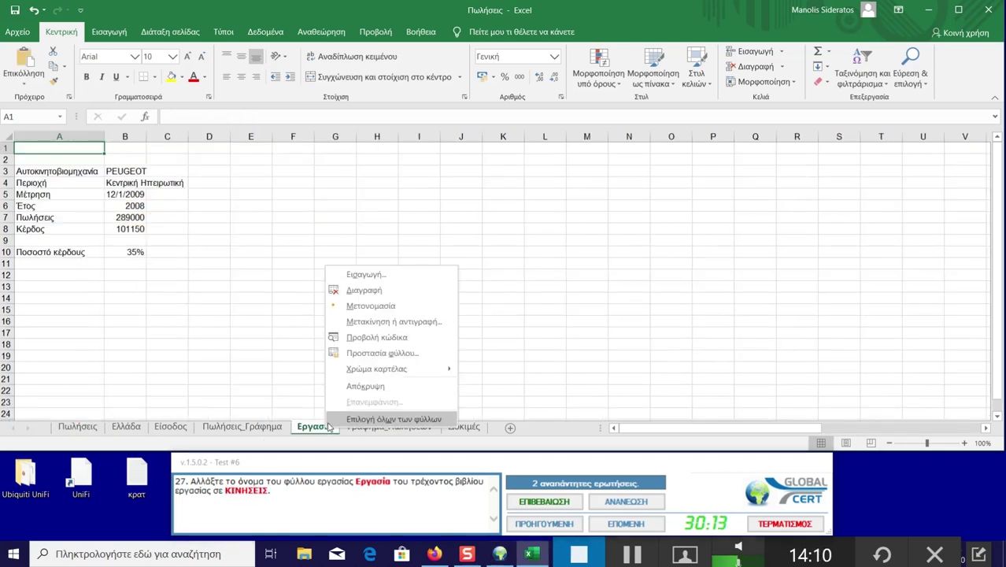
{"action": "left_click", "coordinate": [360, 308]}
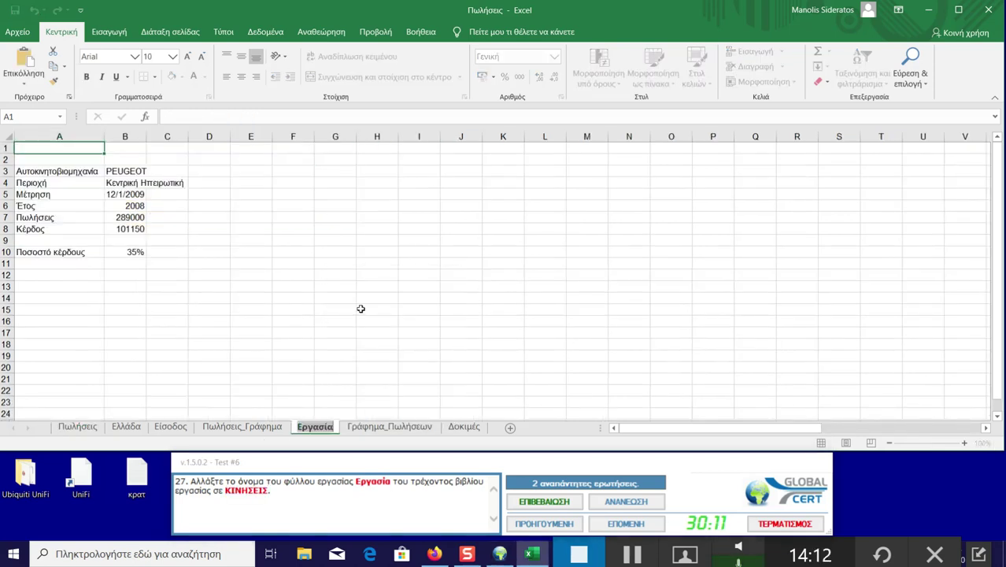
{"action": "key", "text": "BackSpace"}
{"action": "key", "text": "ctrl+v"}
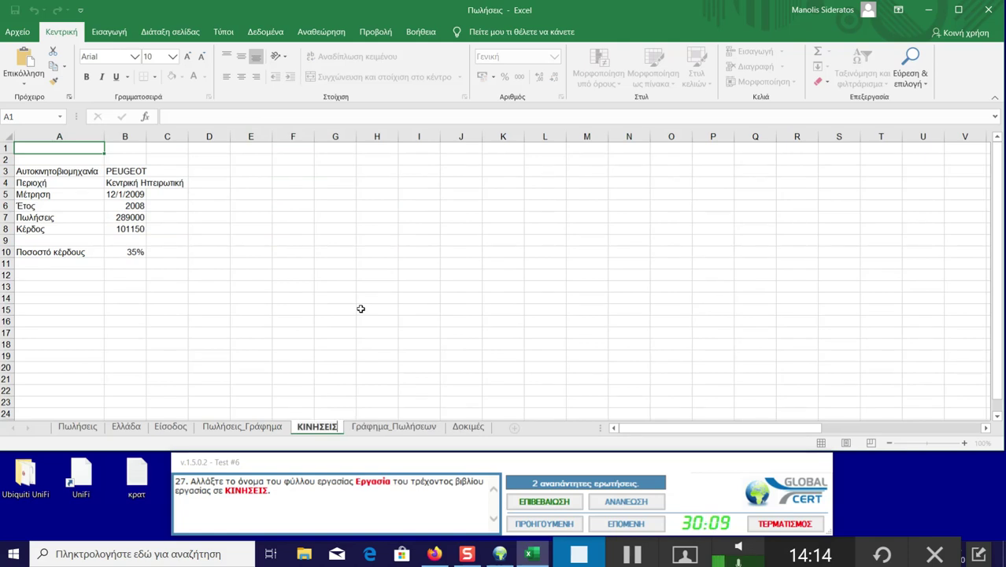
{"action": "left_click", "coordinate": [360, 309]}
{"action": "left_click", "coordinate": [551, 503]}
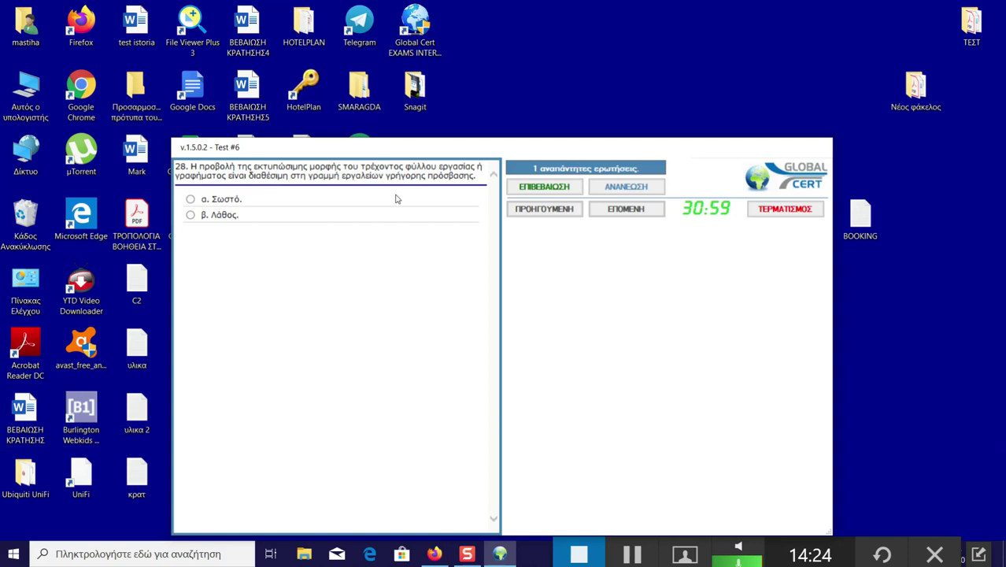
Step: Answer question 28 with α. Σωστό, submit it, and acknowledge the exam-completed message
{"action": "left_click", "coordinate": [191, 199]}
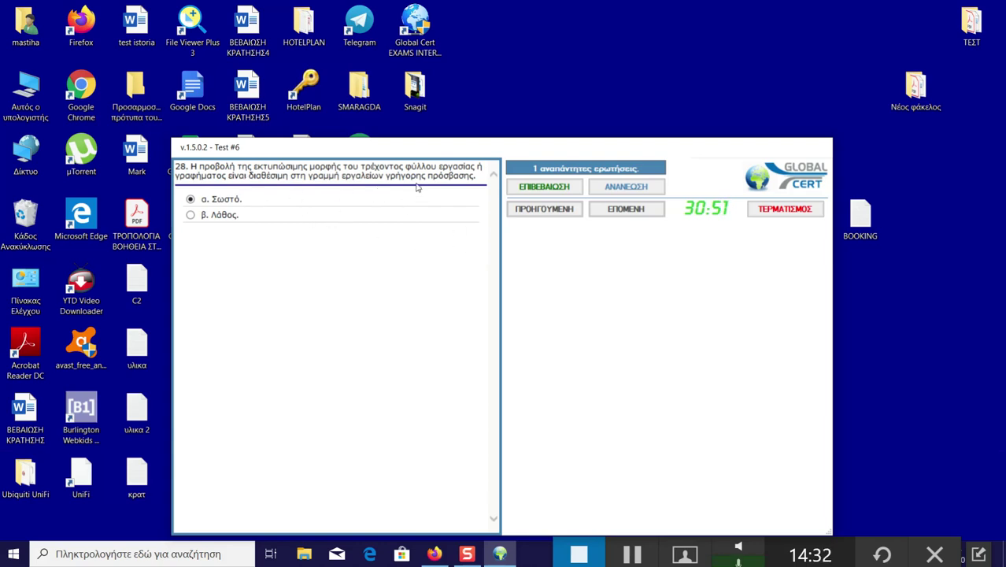
{"action": "left_click", "coordinate": [526, 189]}
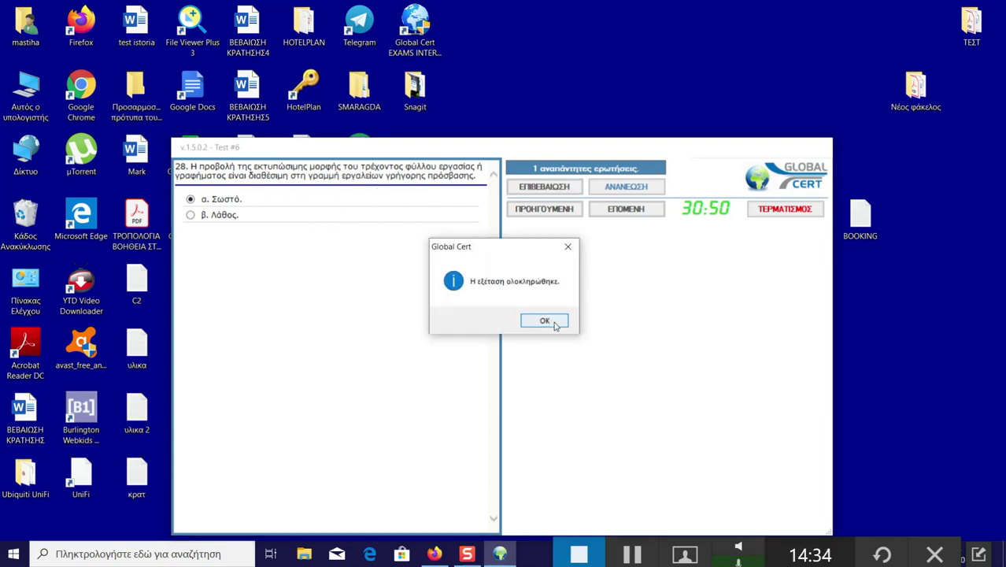
{"action": "left_click", "coordinate": [556, 320]}
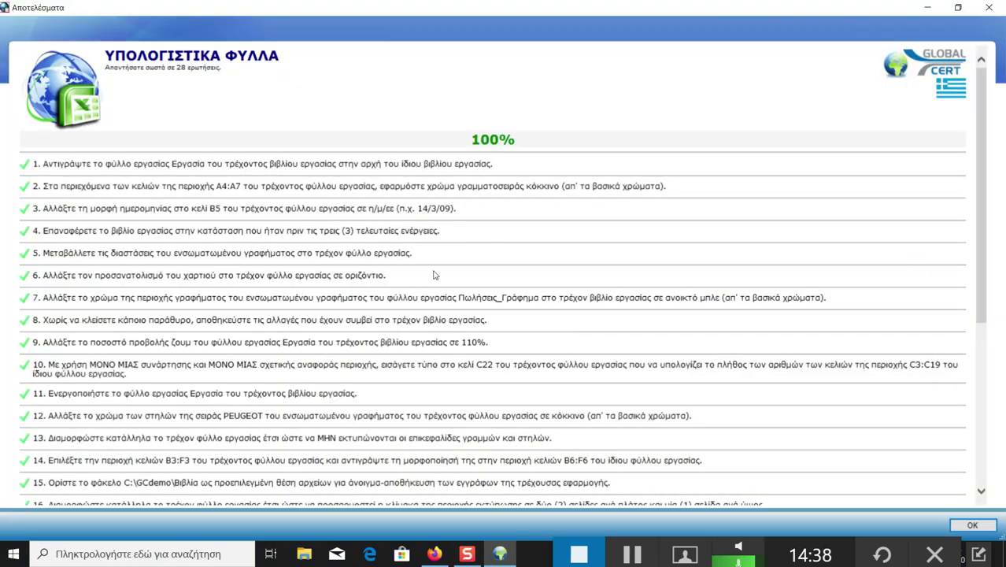
{"action": "scroll", "coordinate": [436, 269], "scroll_direction": "down", "scroll_amount": 3}
{"action": "scroll", "coordinate": [354, 306], "scroll_direction": "down", "scroll_amount": 3}
{"action": "scroll", "coordinate": [236, 347], "scroll_direction": "up", "scroll_amount": 1}
{"action": "scroll", "coordinate": [204, 360], "scroll_direction": "up", "scroll_amount": 1}
{"action": "scroll", "coordinate": [205, 359], "scroll_direction": "down", "scroll_amount": 2}
{"action": "scroll", "coordinate": [260, 268], "scroll_direction": "up", "scroll_amount": 5}
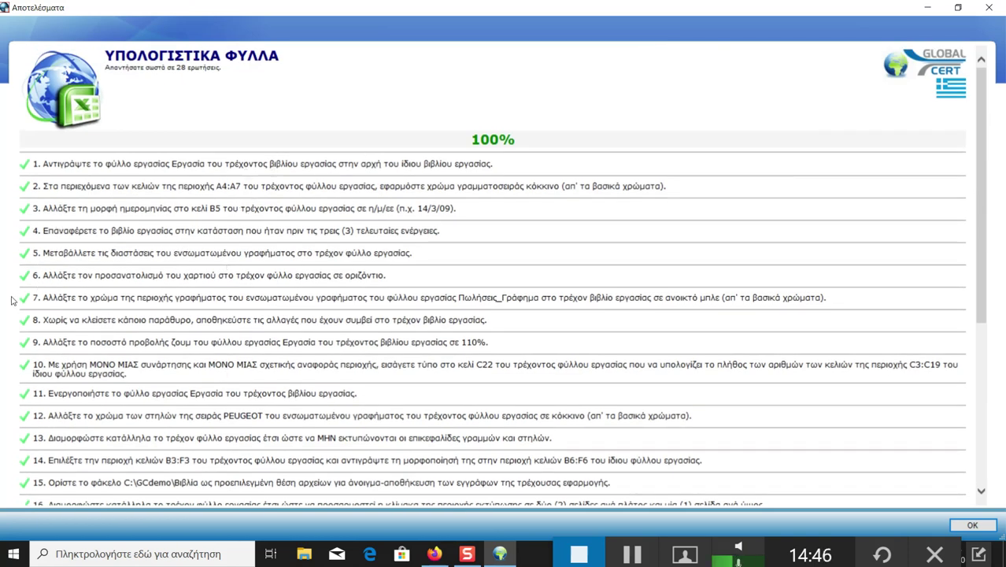
{"action": "scroll", "coordinate": [168, 361], "scroll_direction": "down", "scroll_amount": 2}
{"action": "scroll", "coordinate": [142, 382], "scroll_direction": "down", "scroll_amount": 1}
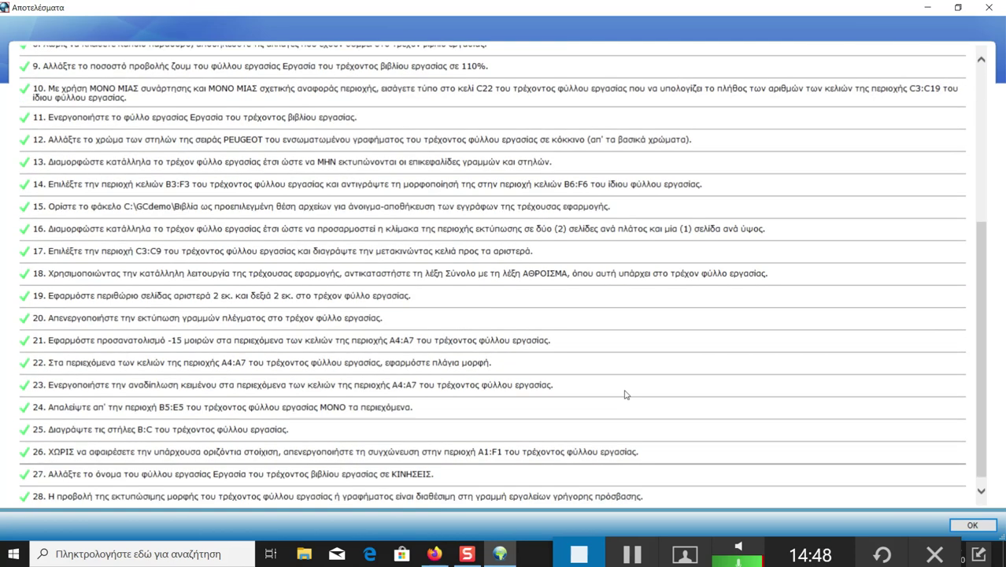
{"action": "scroll", "coordinate": [381, 383], "scroll_direction": "down", "scroll_amount": 1}
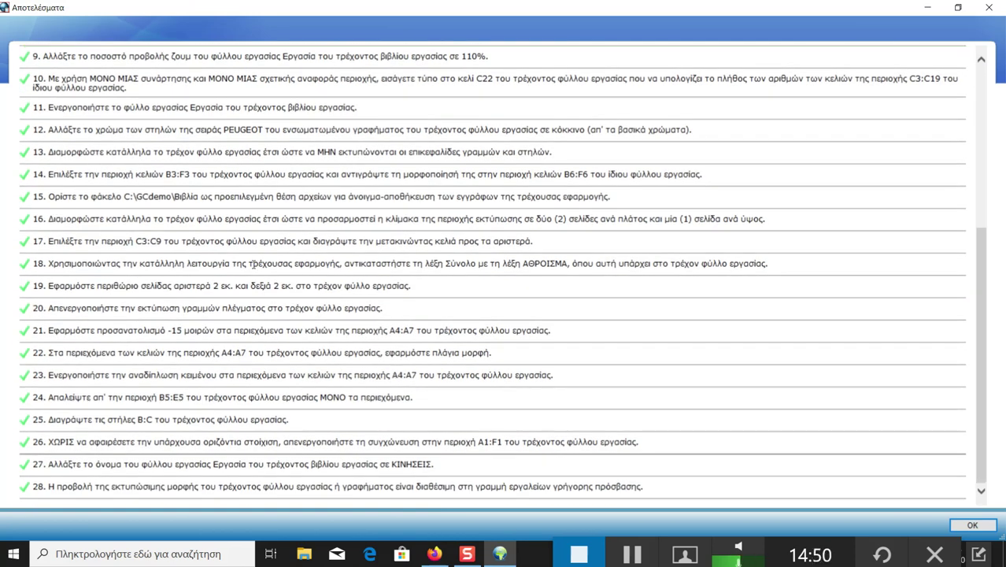